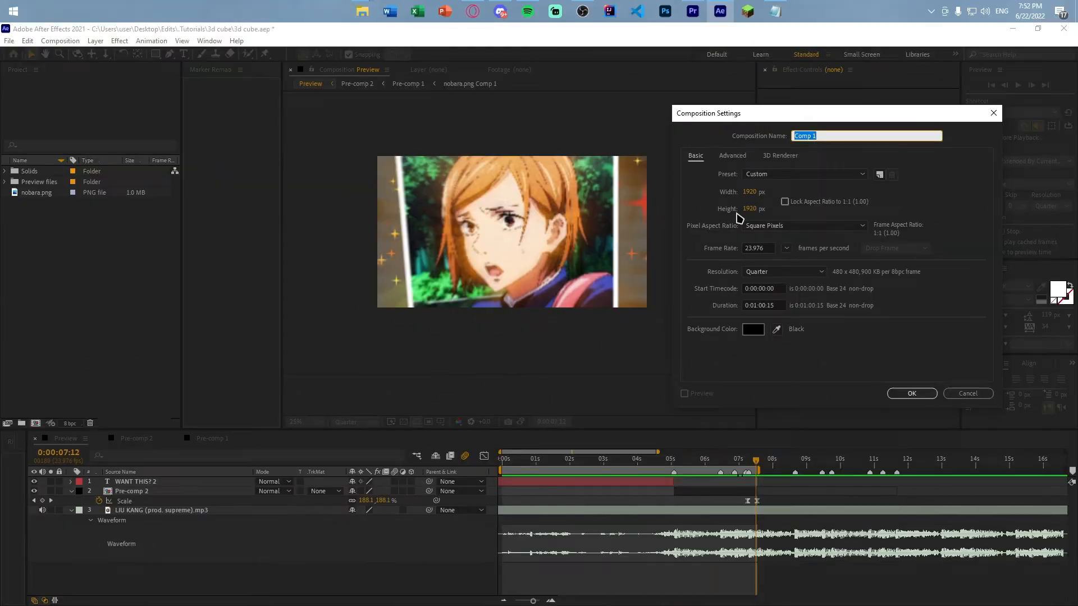
# Set the new composition's height to 1080 px and create the composition
pyautogui.click(745, 211)
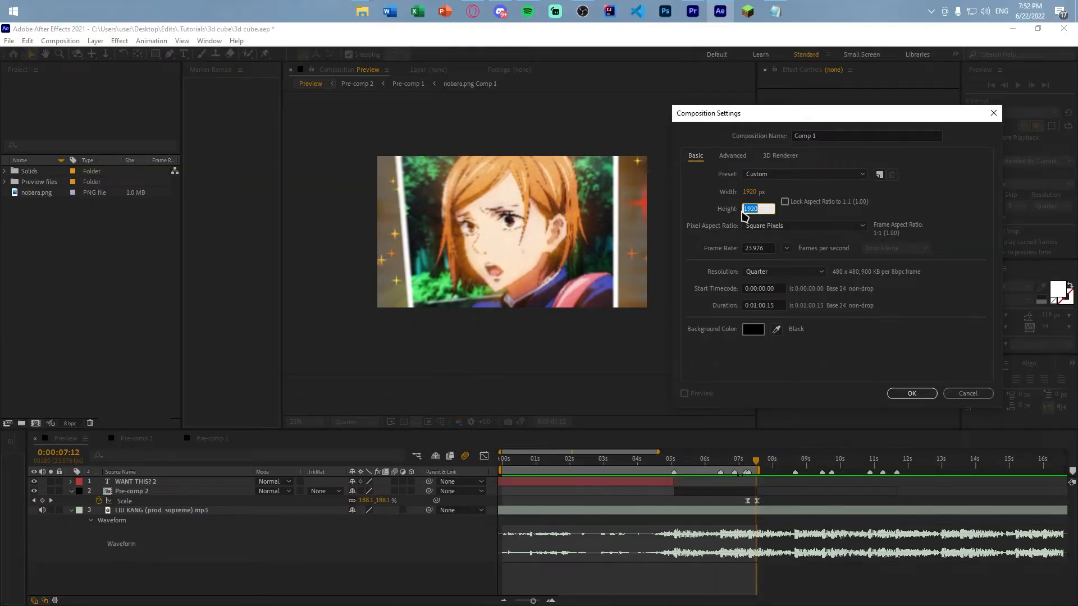
pyautogui.write('1080')
pyautogui.click(833, 366)
pyautogui.click(904, 393)
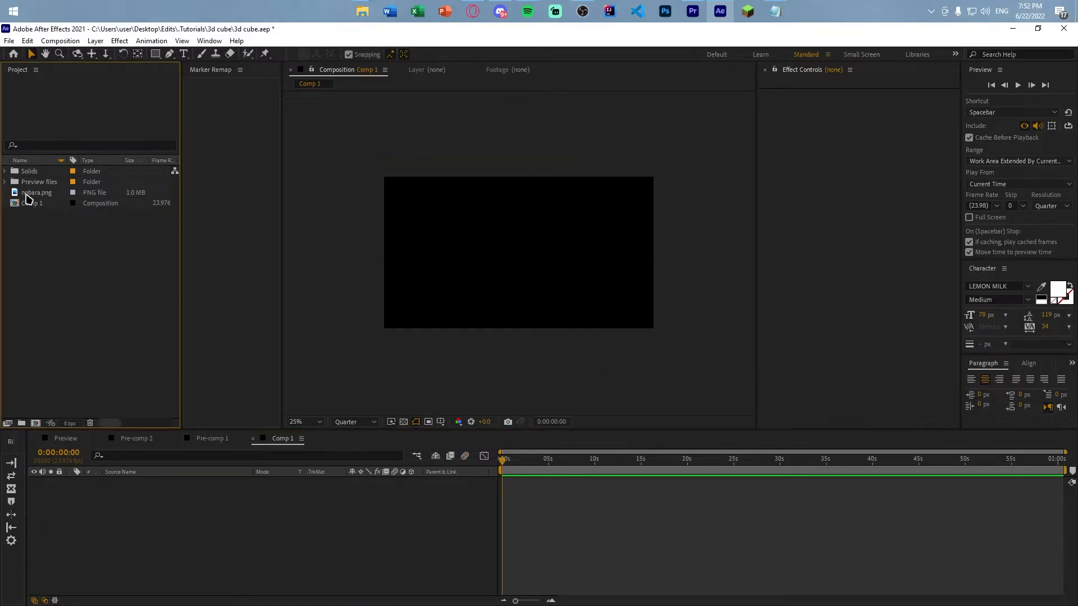
# Add nobara.png to the Comp 1 timeline and pre-compose it, moving all attributes into the new composition
pyautogui.moveTo(26, 196); pyautogui.dragTo(183, 524)
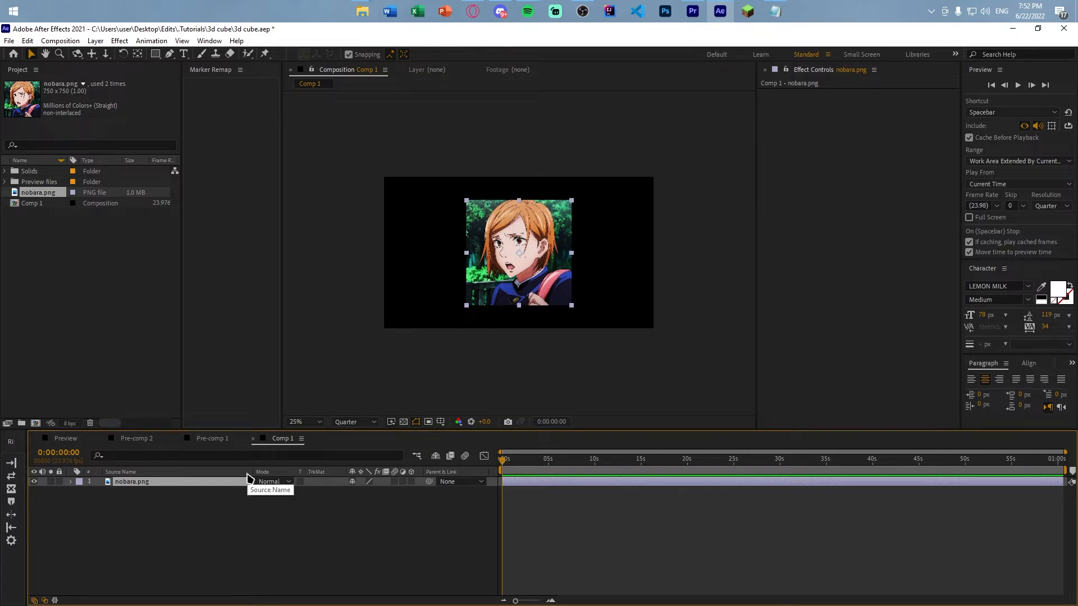
pyautogui.hotkey('ctrl', 'shift', 'a')
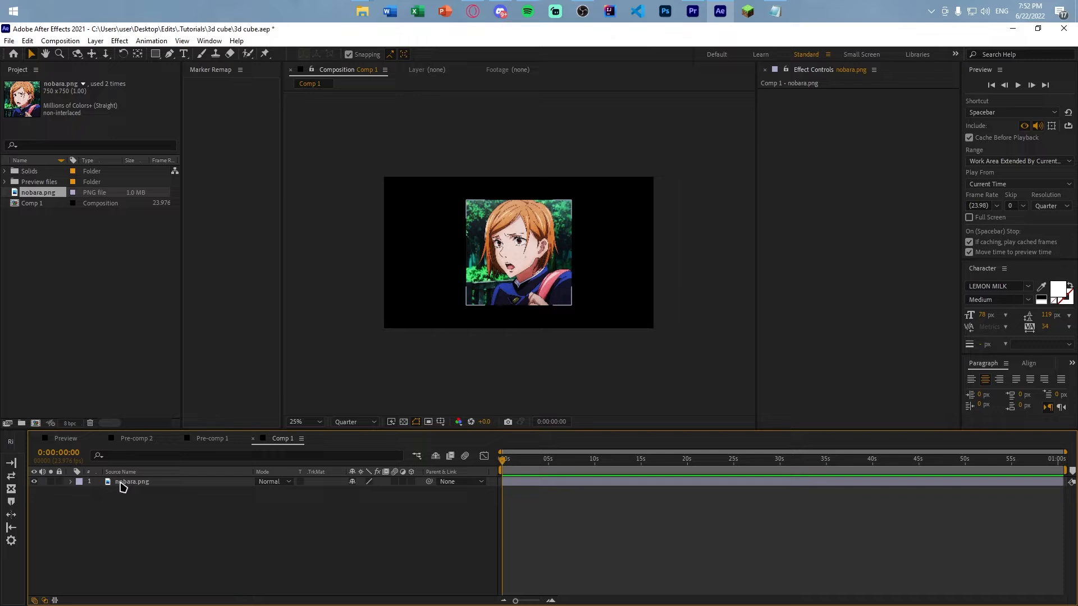
pyautogui.click(123, 483)
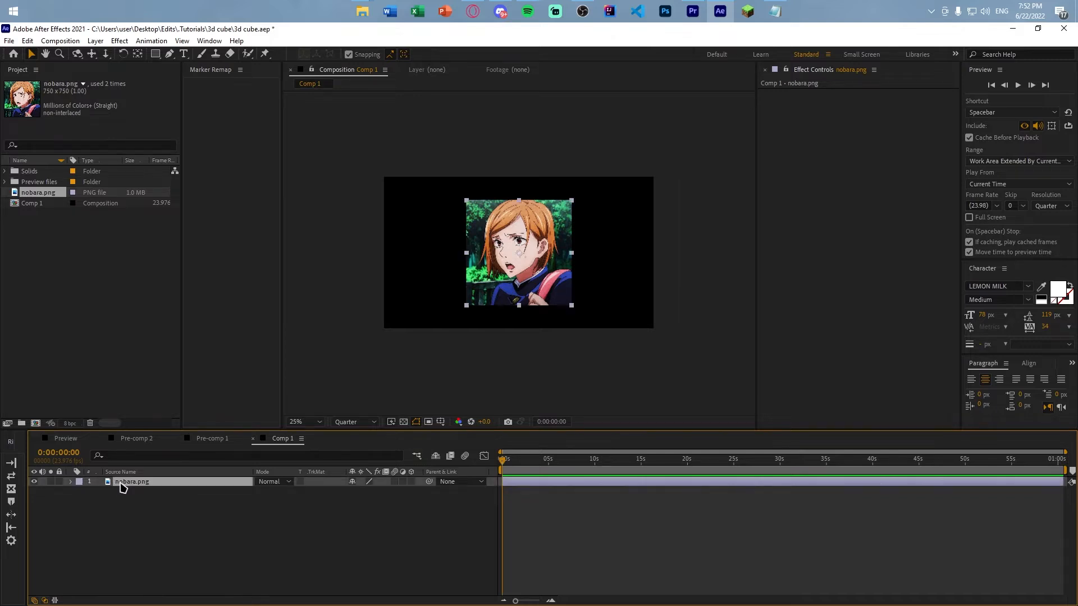
pyautogui.hotkey('ctrl', 'shift', 'c')
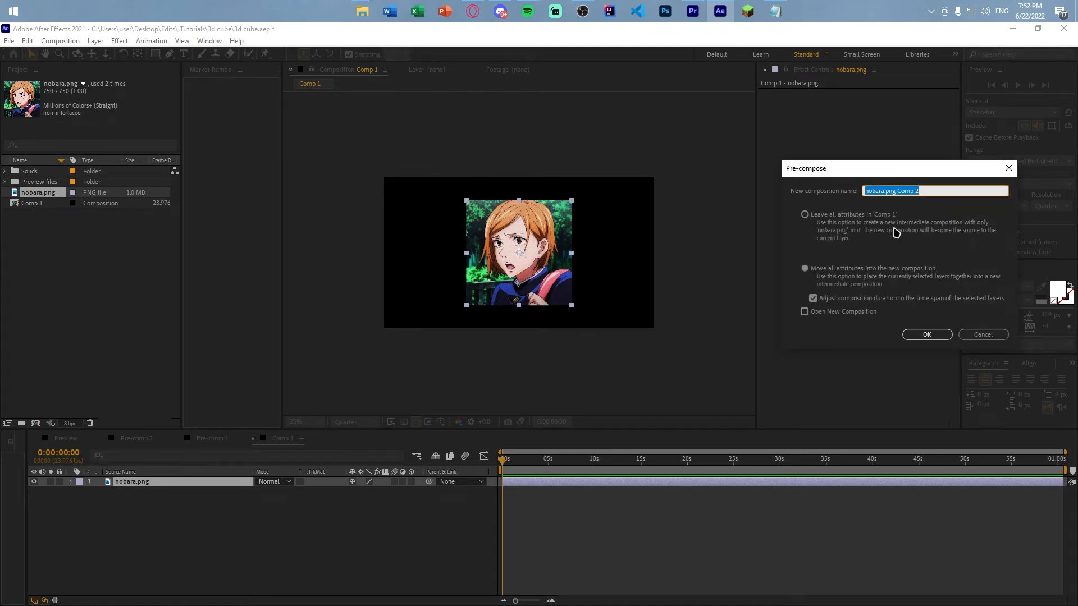
pyautogui.click(849, 282)
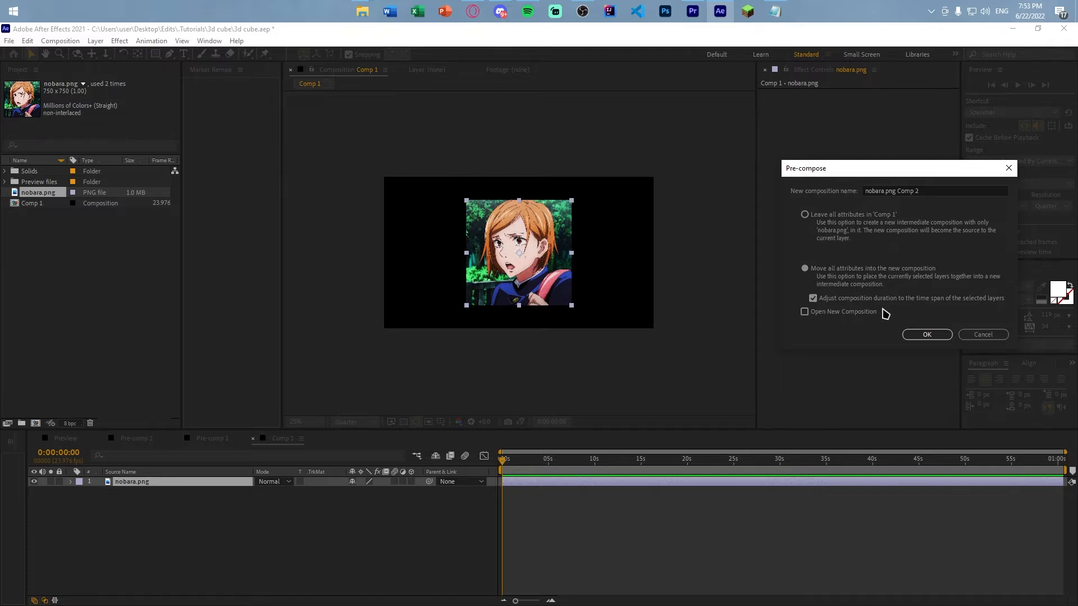
pyautogui.click(900, 334)
# Open the nobara.png pre-composition and set its height to 1920 px
pyautogui.doubleClick(553, 482)
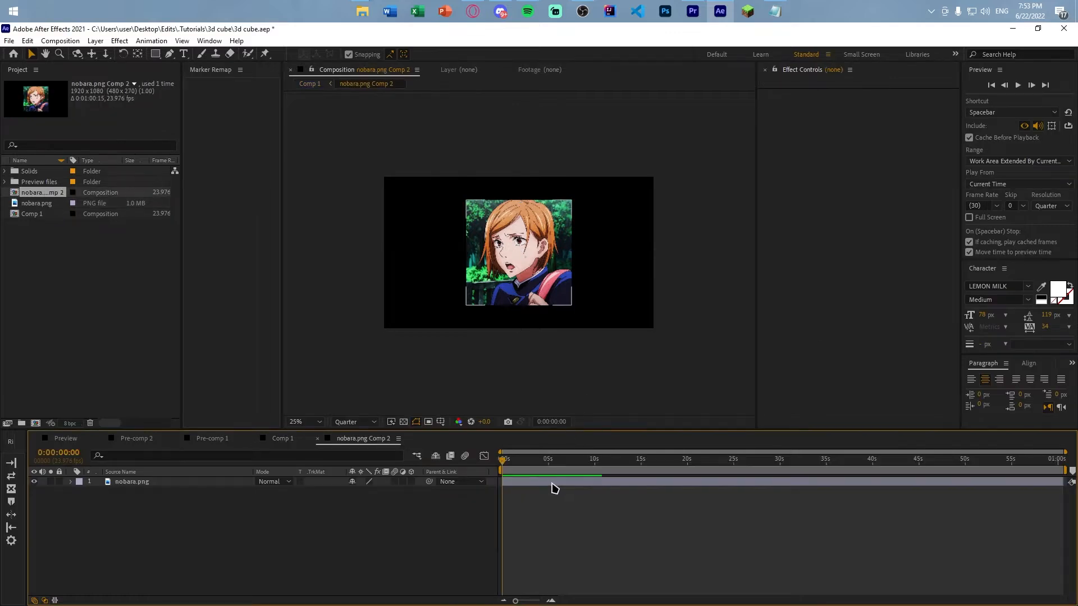
pyautogui.hotkey('ctrl', 'k')
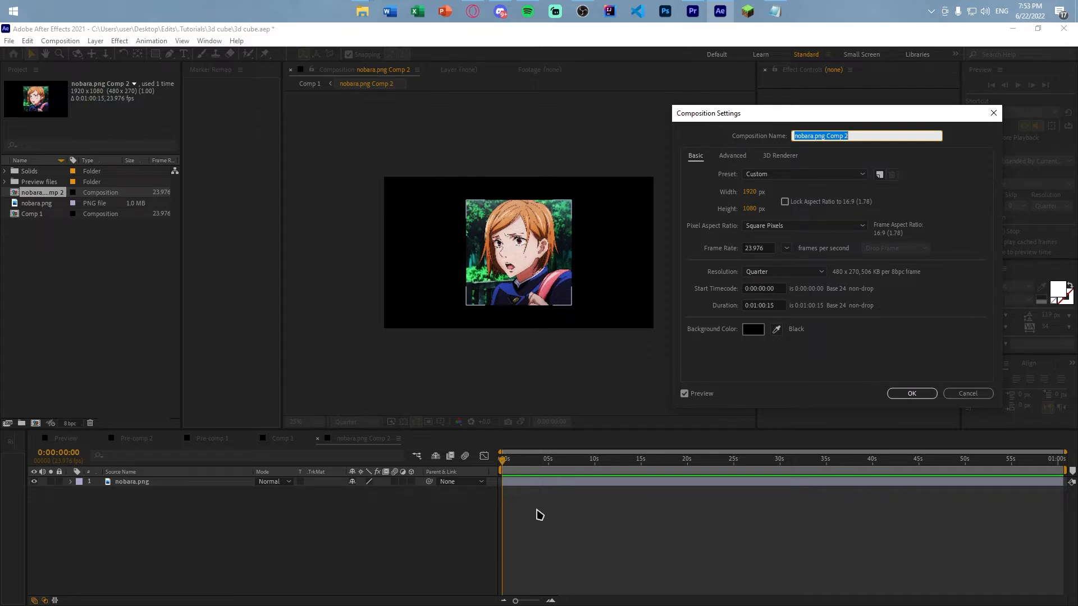
pyautogui.click(751, 207)
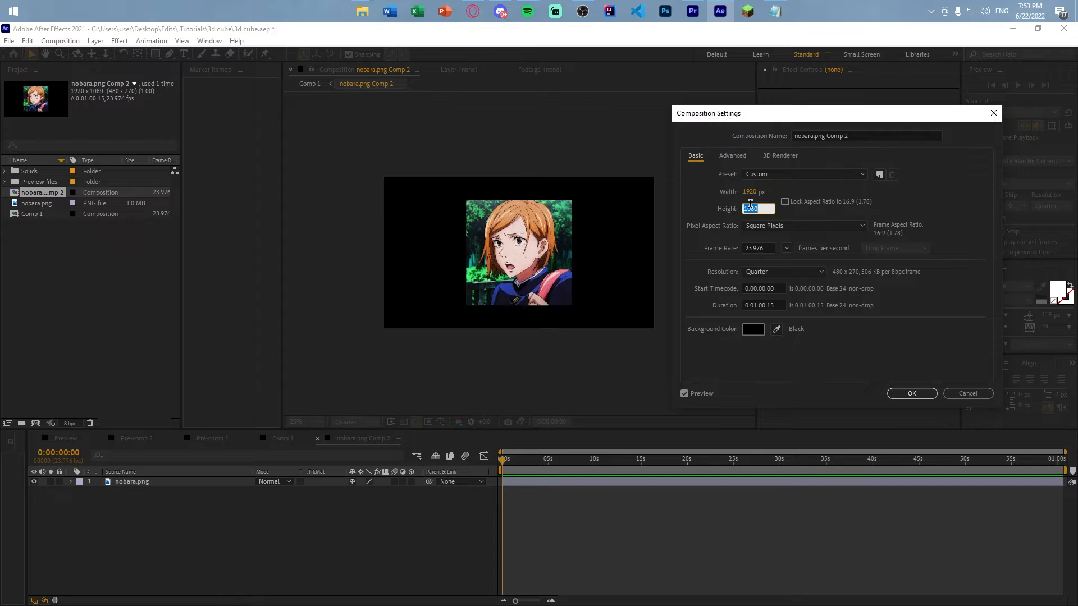
pyautogui.write('1920')
pyautogui.press('Return')
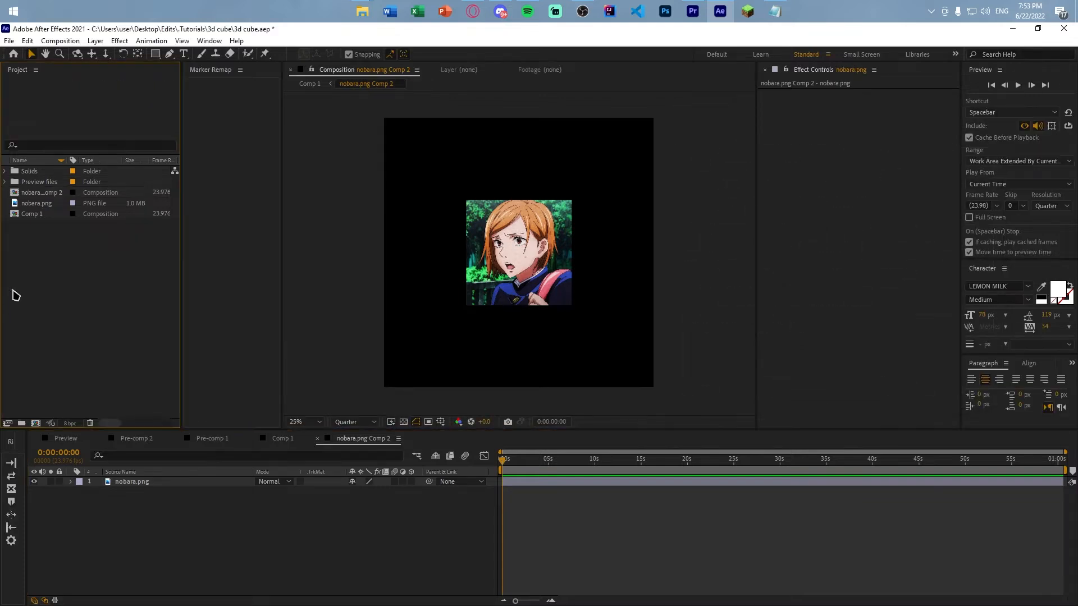
# Rename the Comp 1 composition as MAIN COMP
pyautogui.click(50, 215)
pyautogui.press('Return')
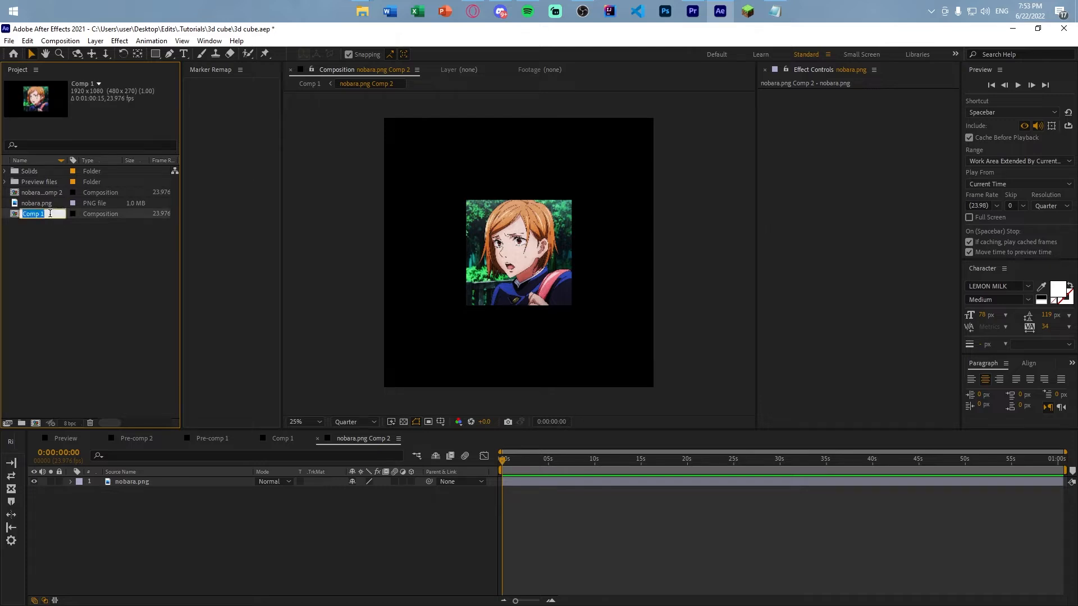
pyautogui.write('MAIN COMP')
pyautogui.press('Return')
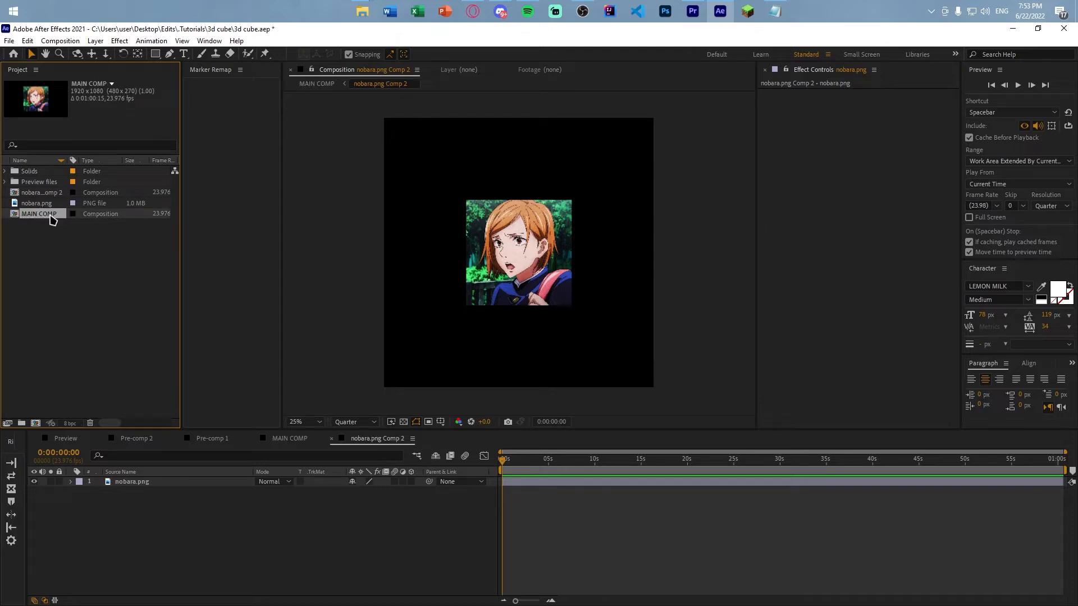
pyautogui.click(35, 234)
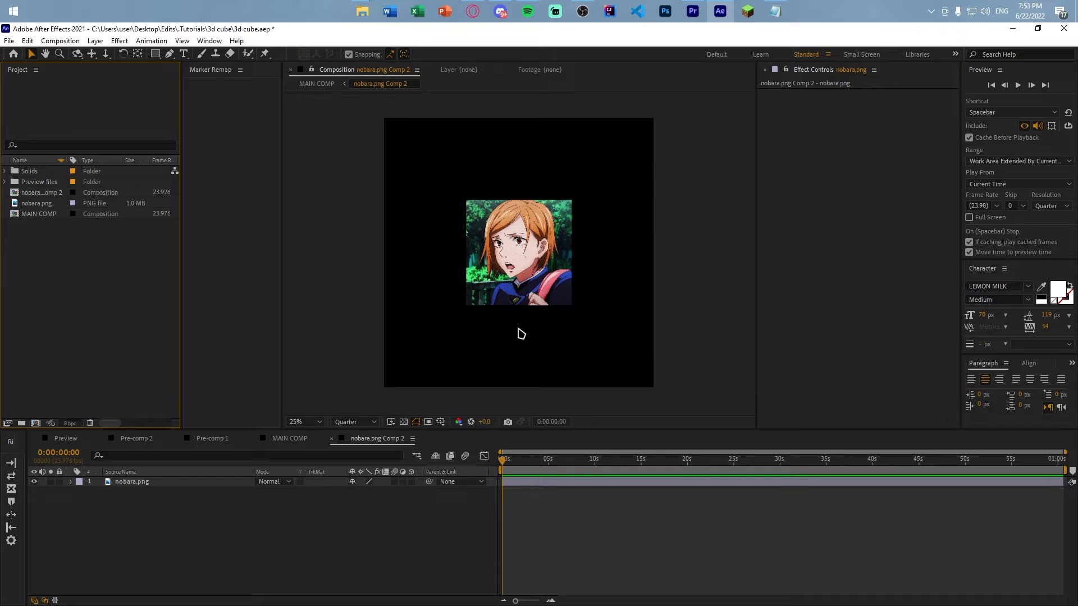
# Scale the nobara.png layer to 256% so it fills the square composition
pyautogui.press(',')
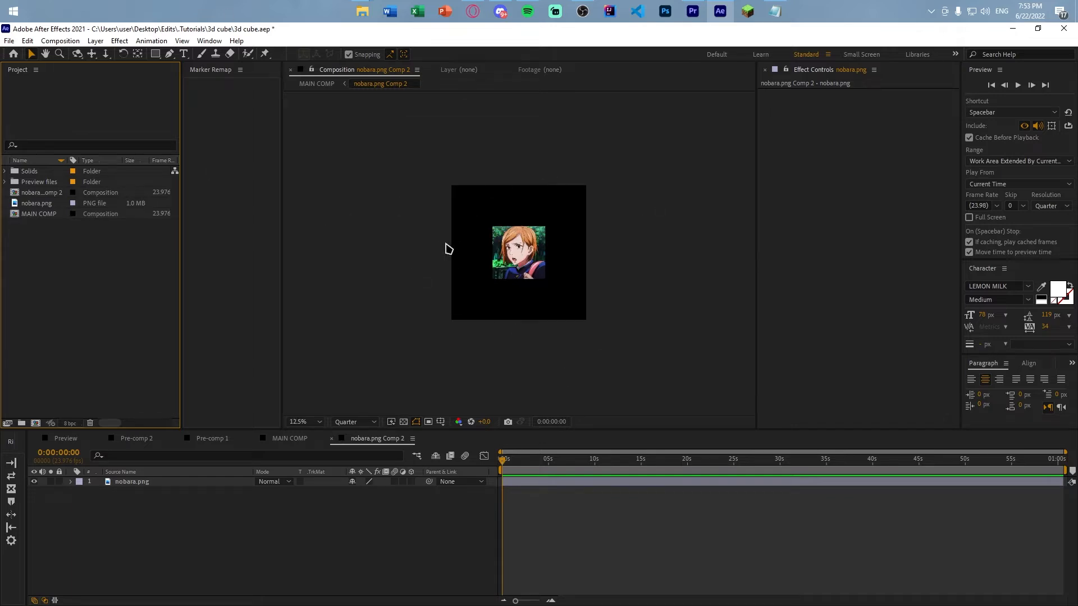
pyautogui.click(531, 491)
pyautogui.click(534, 483)
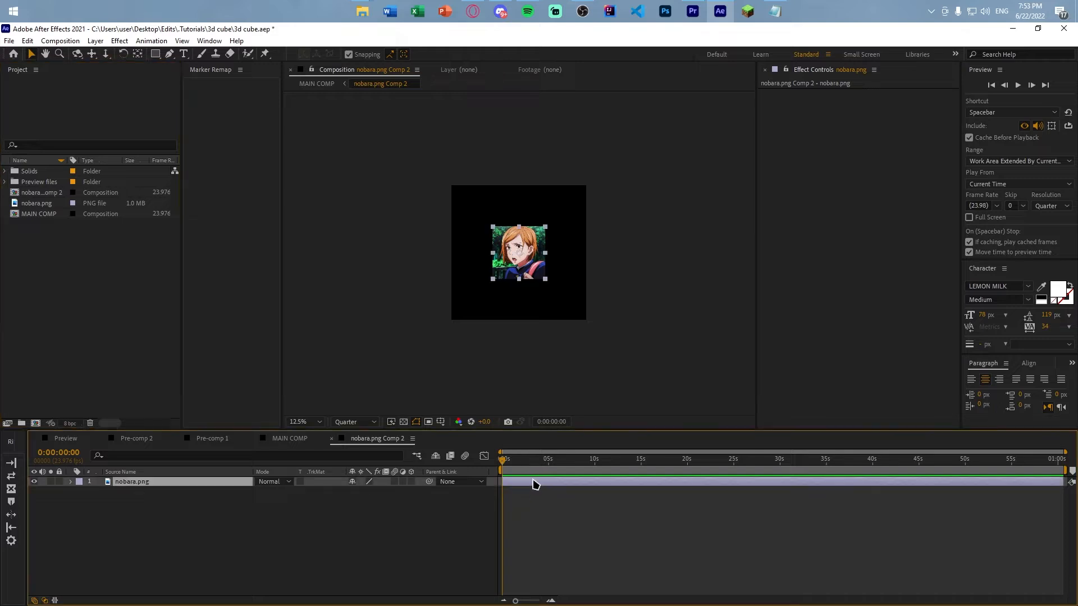
pyautogui.press('s')
pyautogui.moveTo(366, 491); pyautogui.dragTo(458, 497)
pyautogui.click(321, 403)
pyautogui.press('.')
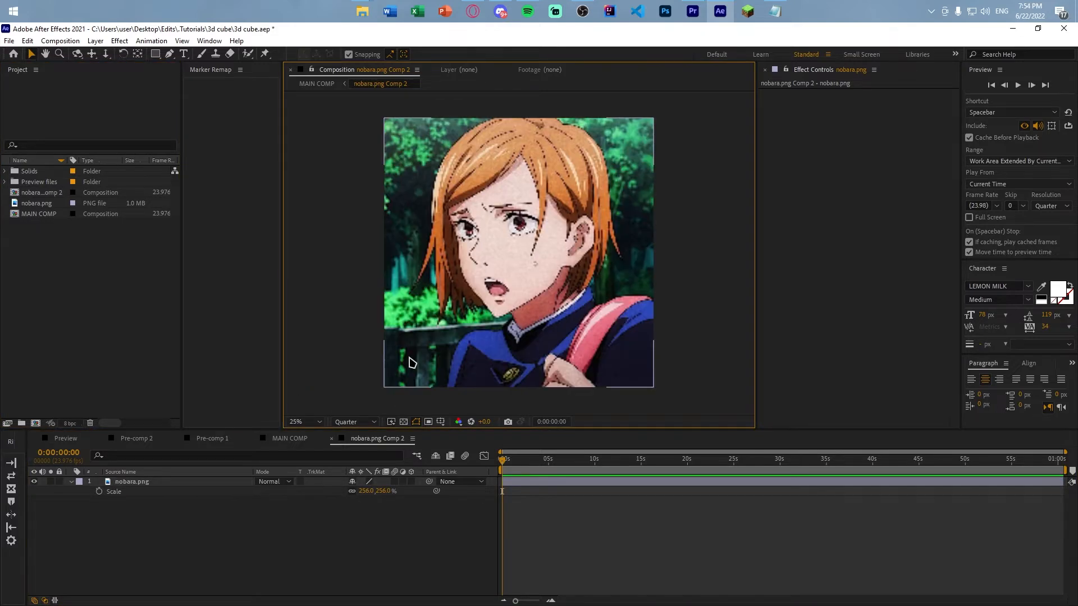
# Check the image at Full preview resolution and return the preview to Quarter
pyautogui.click(350, 422)
pyautogui.click(350, 449)
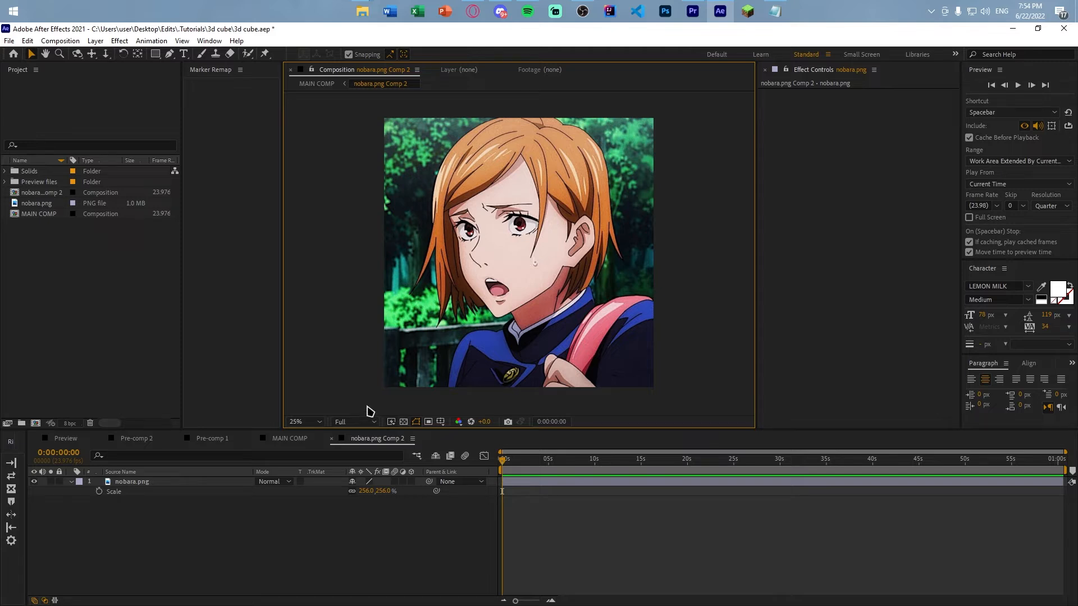
pyautogui.click(356, 421)
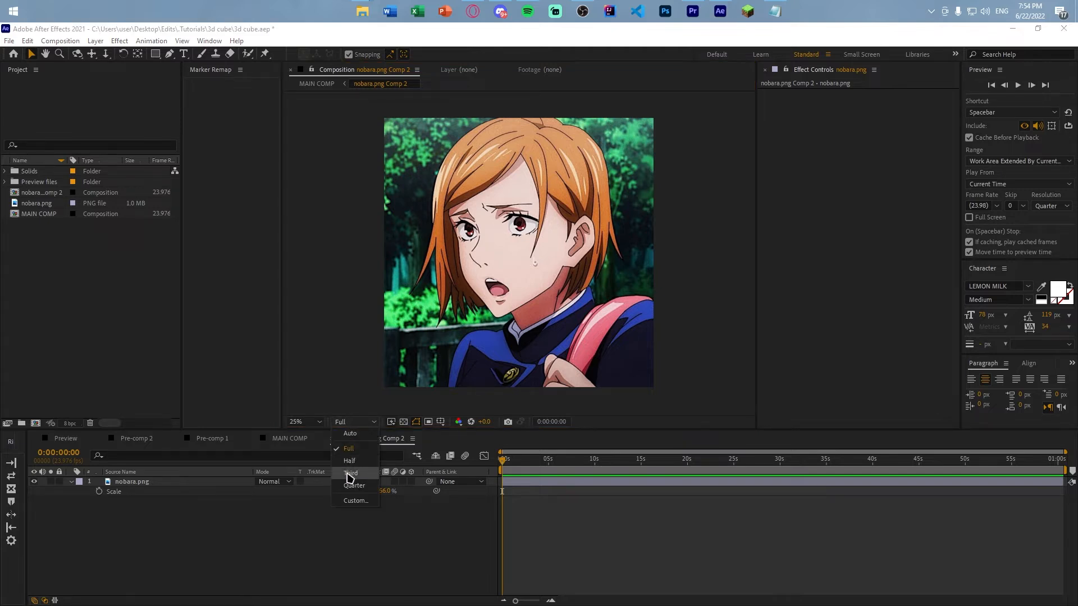
pyautogui.click(353, 487)
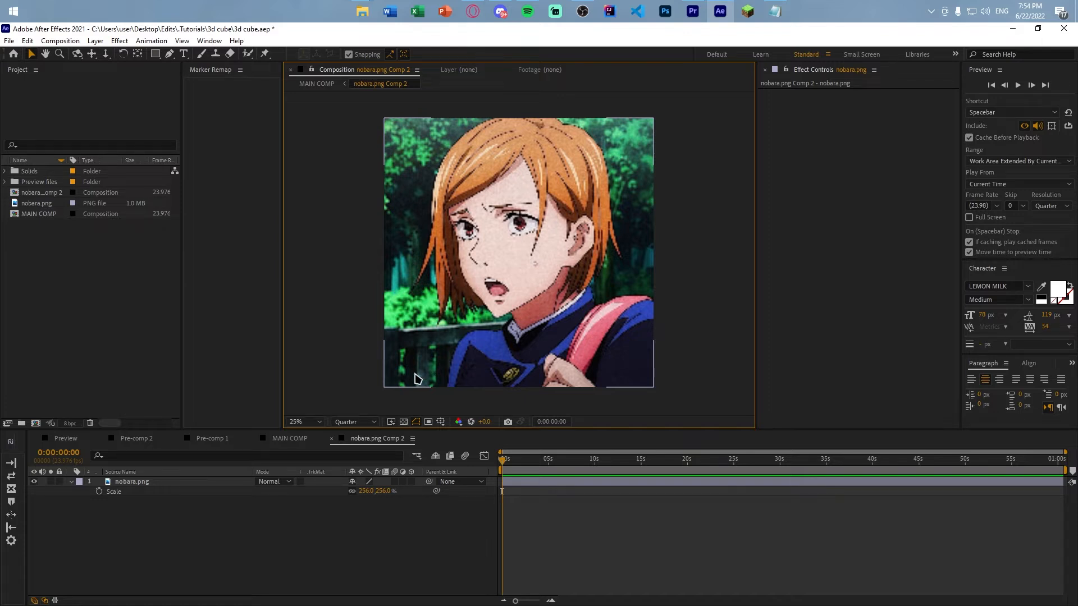
# Return to MAIN COMP and scale the nobara.png Comp 2 layer to 44%
pyautogui.click(296, 438)
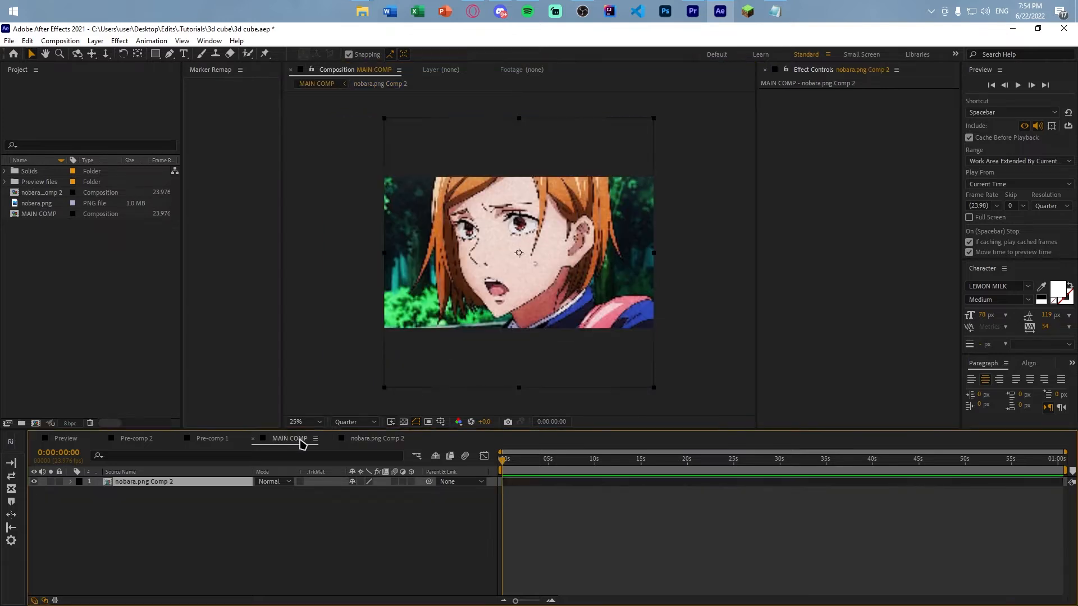
pyautogui.press('s')
pyautogui.moveTo(362, 491)
pyautogui.mouseDown()
pyautogui.moveTo(332, 493)
pyautogui.moveTo(341, 494)
pyautogui.mouseUp()
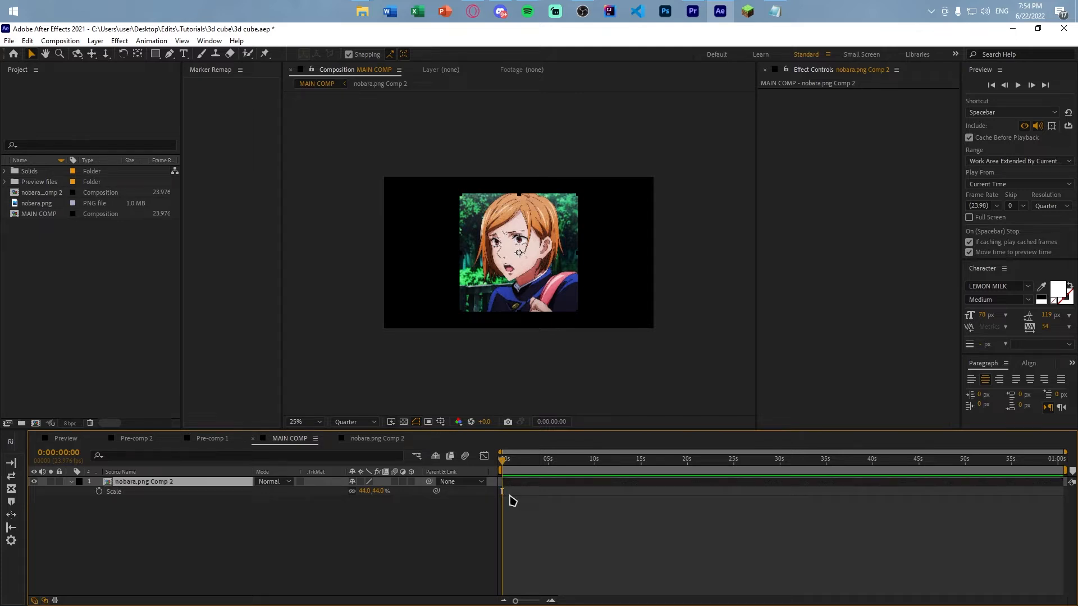
# Duplicate the nobara.png Comp 2 layer five times to have six layers in MAIN COMP
pyautogui.hotkey('ctrl', 'd')
pyautogui.hotkey('ctrl', 'd')
pyautogui.hotkey('ctrl', 'd')
pyautogui.hotkey('ctrl', 'd')
pyautogui.hotkey('ctrl', 'd')
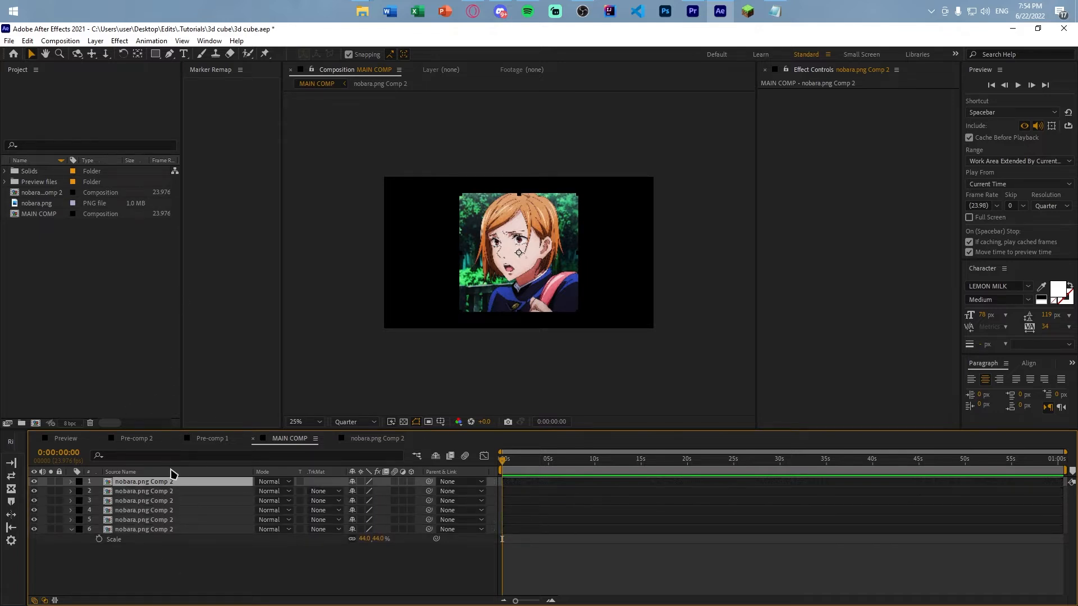
# Make all six layers 3D and set their Z anchor point to 960
pyautogui.hotkey('ctrl', 'a')
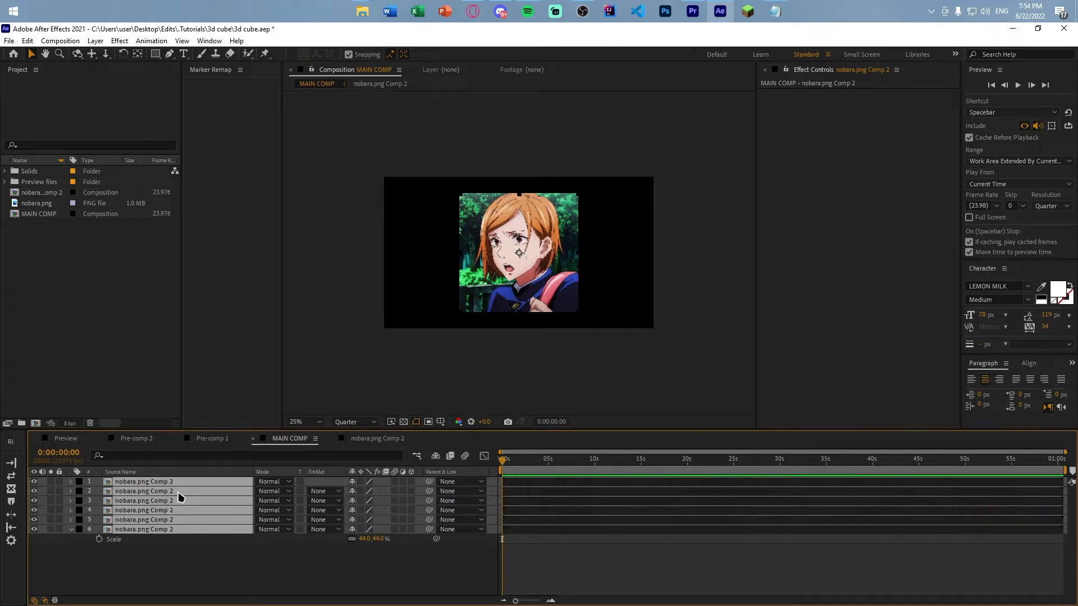
pyautogui.click(411, 482)
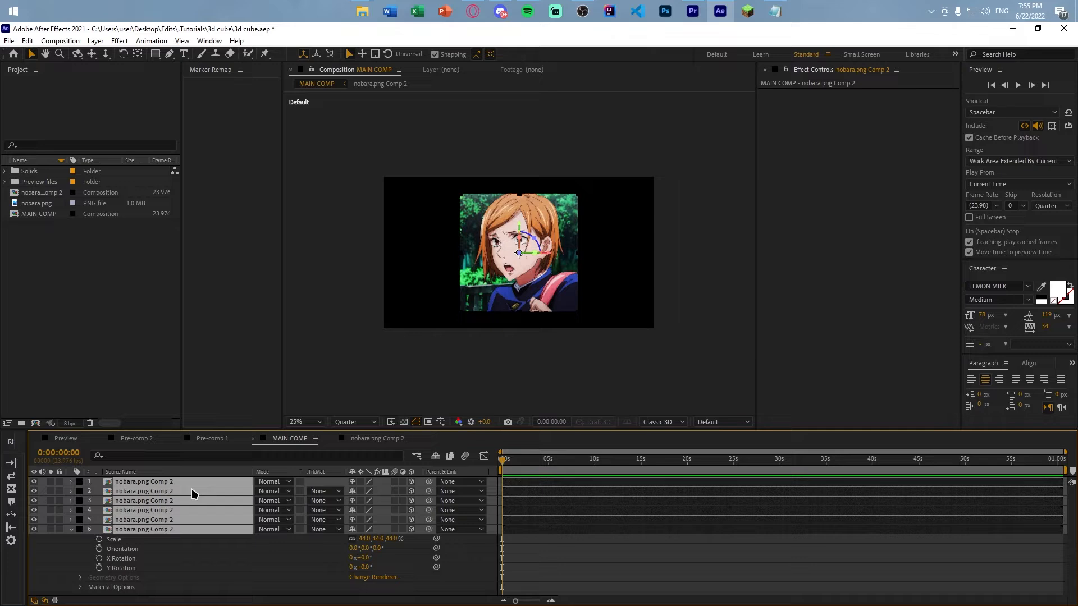
pyautogui.press('a')
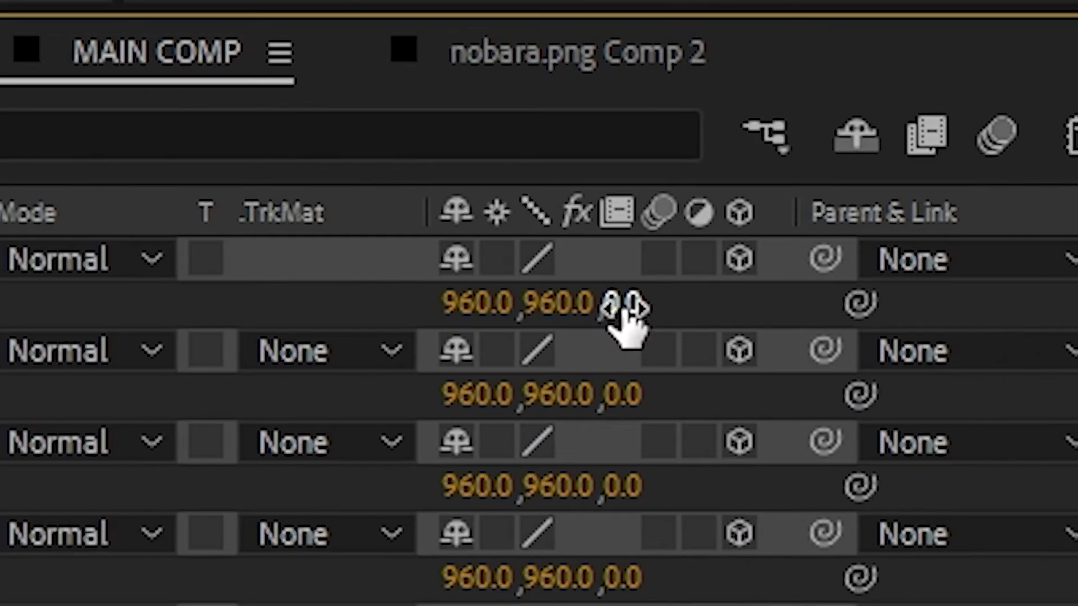
pyautogui.click(387, 491)
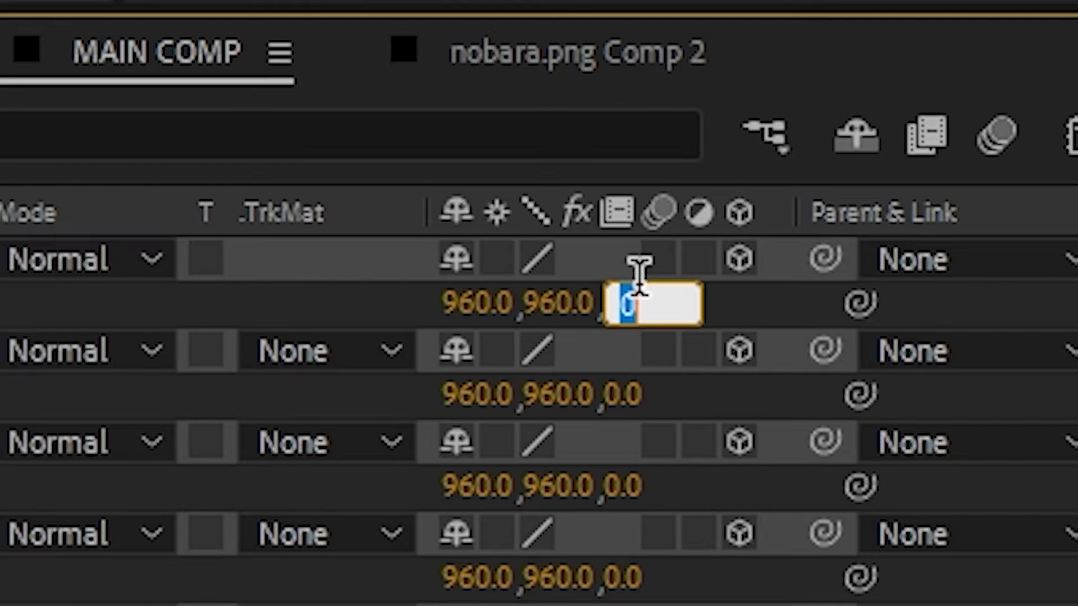
pyautogui.write('960')
pyautogui.press('Return')
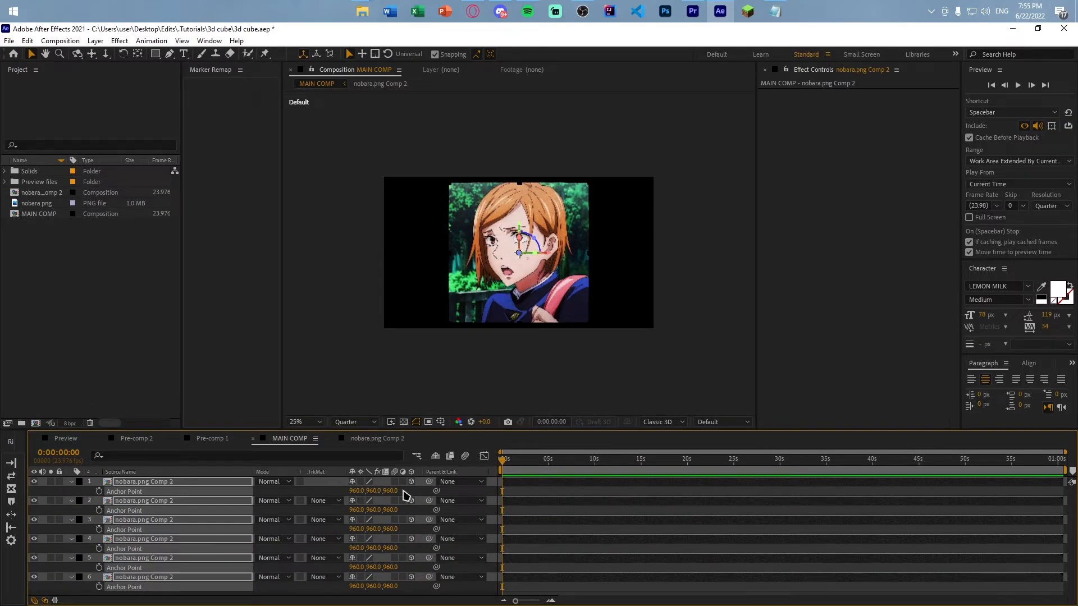
# Show the rotation properties of all six layers and switch the 3D view to Custom View 1
pyautogui.press('r')
pyautogui.click(593, 498)
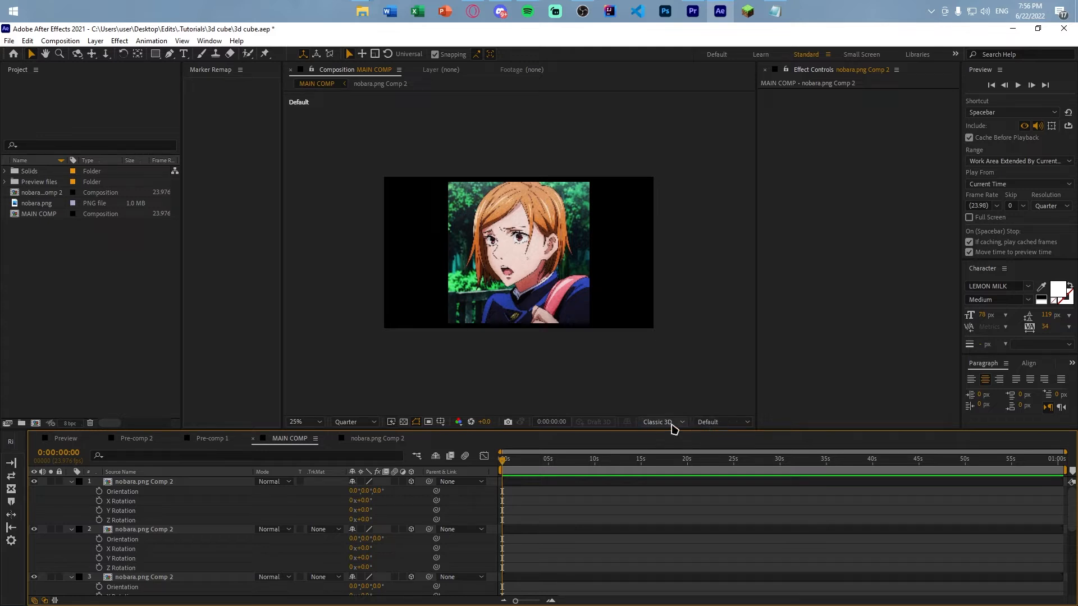
pyautogui.click(709, 425)
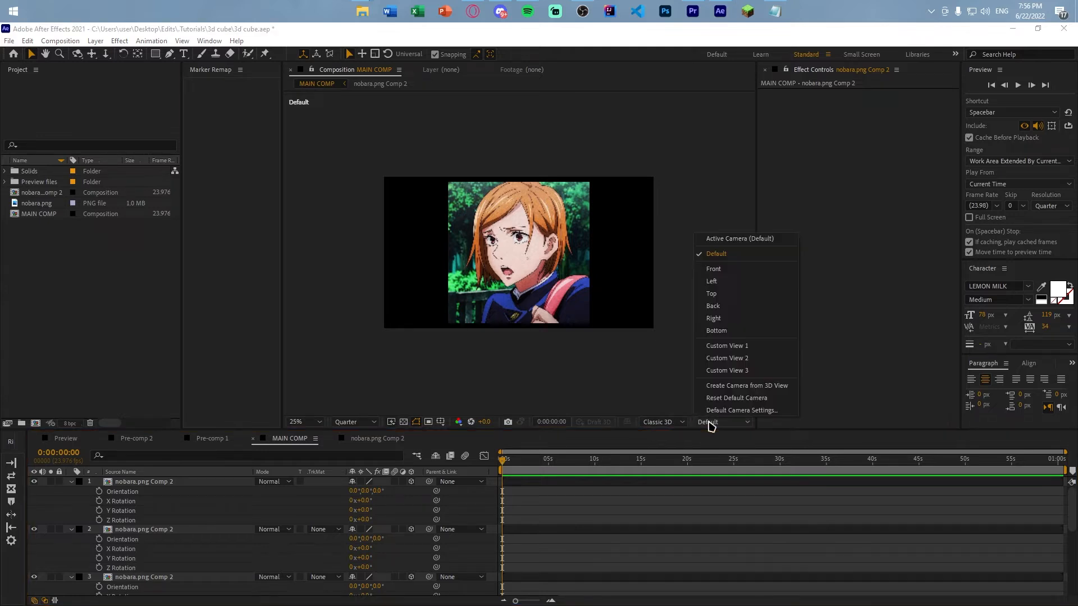
pyautogui.click(728, 347)
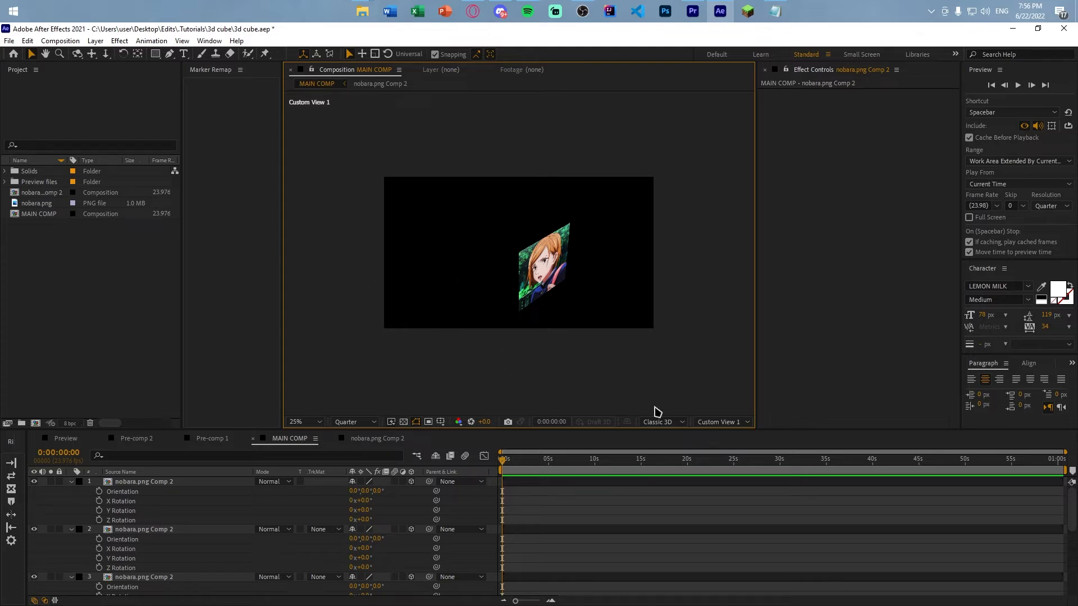
# Collapse the properties of layers 1 and 4 in the MAIN COMP timeline
pyautogui.click(72, 482)
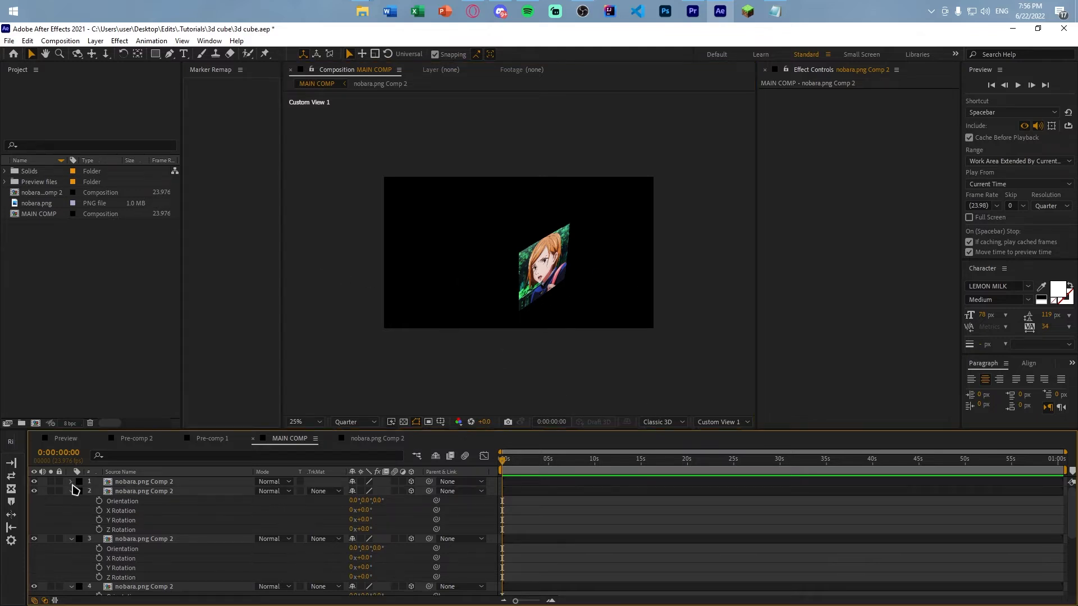
pyautogui.click(71, 587)
pyautogui.scroll(-2, 76, 556)
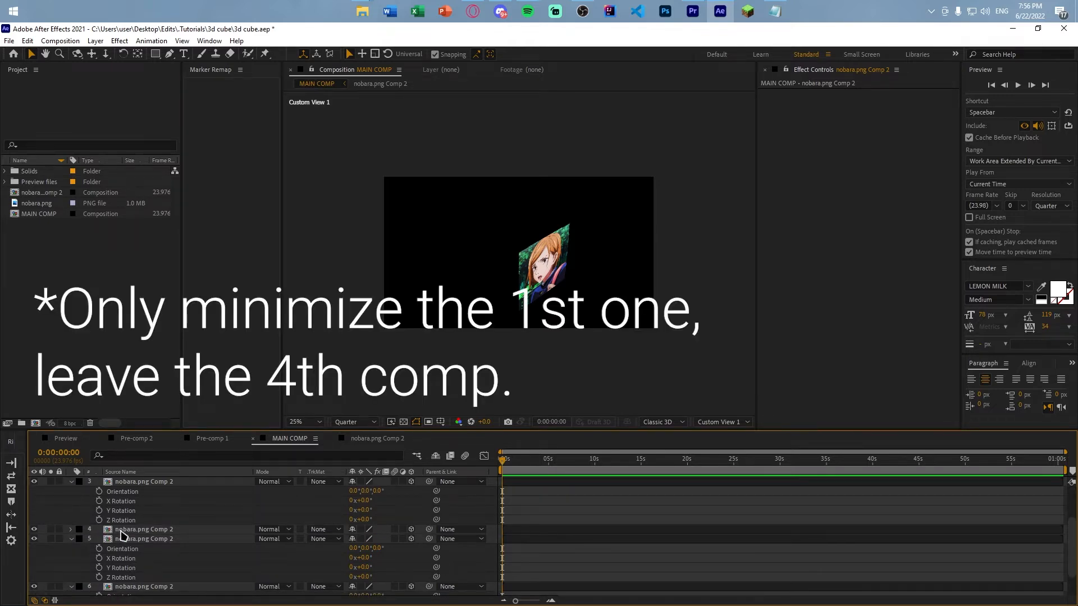
pyautogui.scroll(2, 125, 528)
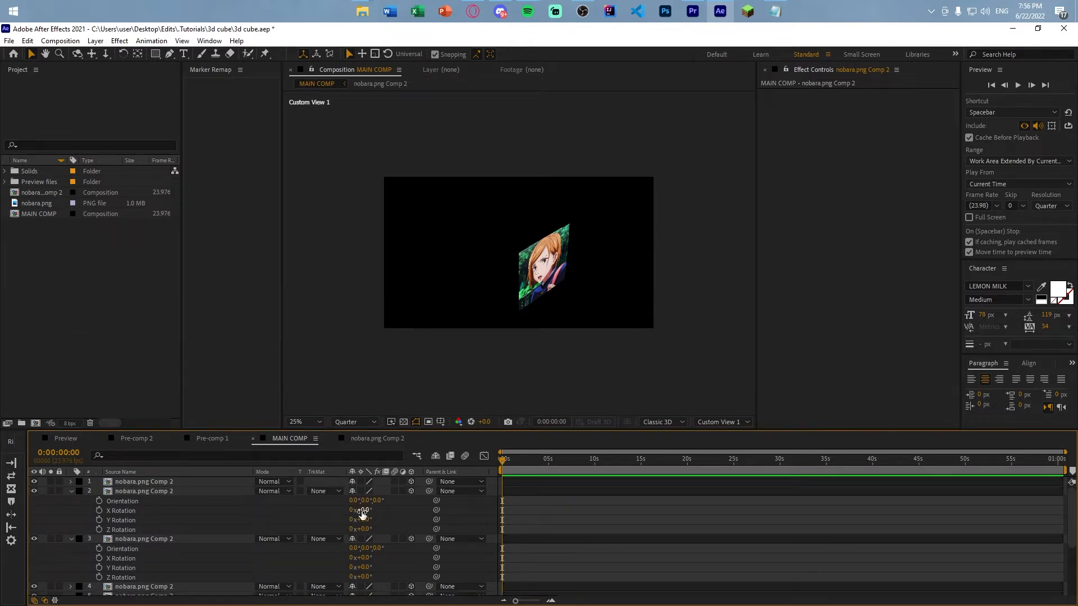
# Set the X Rotation of layer 2 to 90°
pyautogui.click(362, 511)
pyautogui.write('90')
pyautogui.press('Return')
# Set the Y Rotation of layer 3 to 90°
pyautogui.scroll(-1, 362, 511)
pyautogui.click(365, 538)
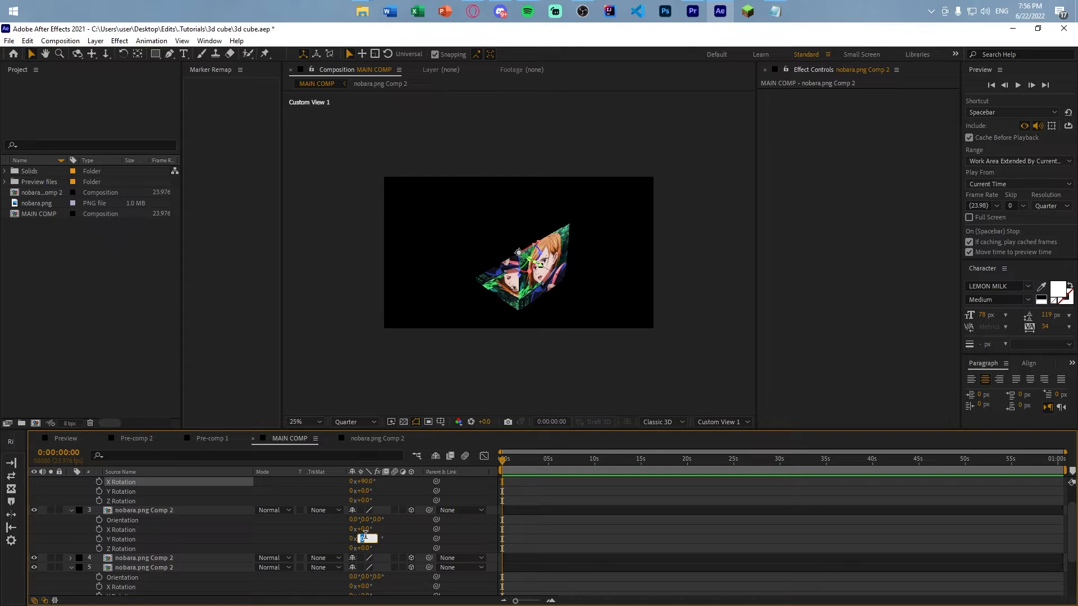
pyautogui.write('90')
pyautogui.press('Return')
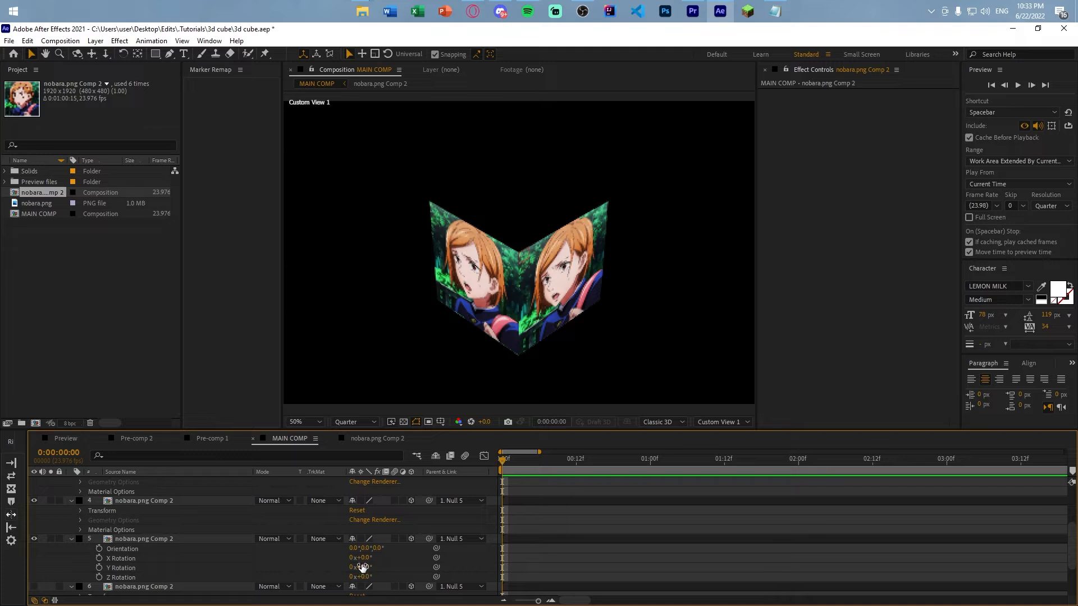
# Set the X Rotation of layer 5 to -90° and the Y Rotation of layer 6 to -90°
pyautogui.click(363, 567)
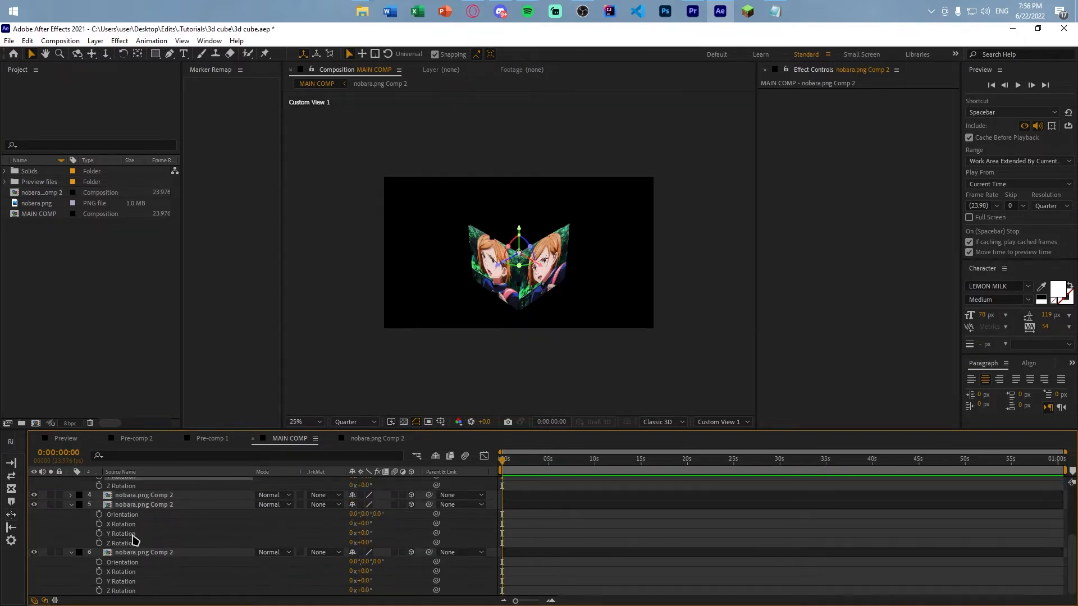
pyautogui.click(364, 524)
pyautogui.write('-90')
pyautogui.press('Return')
pyautogui.click(363, 580)
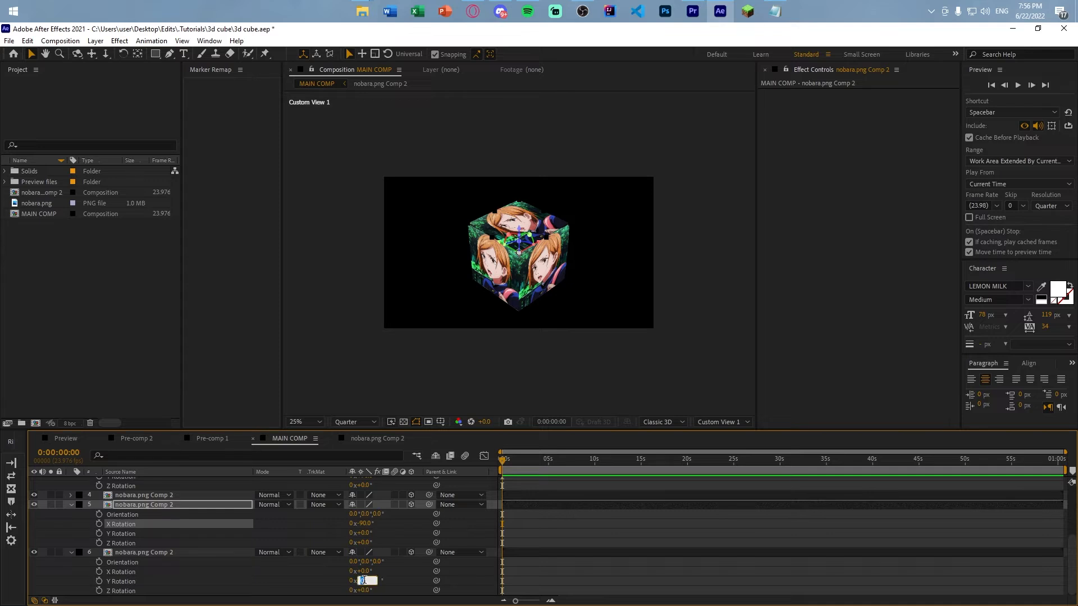
pyautogui.write('-90')
pyautogui.press('Return')
# Collapse the properties of all six layers, and show only the Scale property of layer 1
pyautogui.scroll(3, 514, 530)
pyautogui.hotkey('ctrl', 'a')
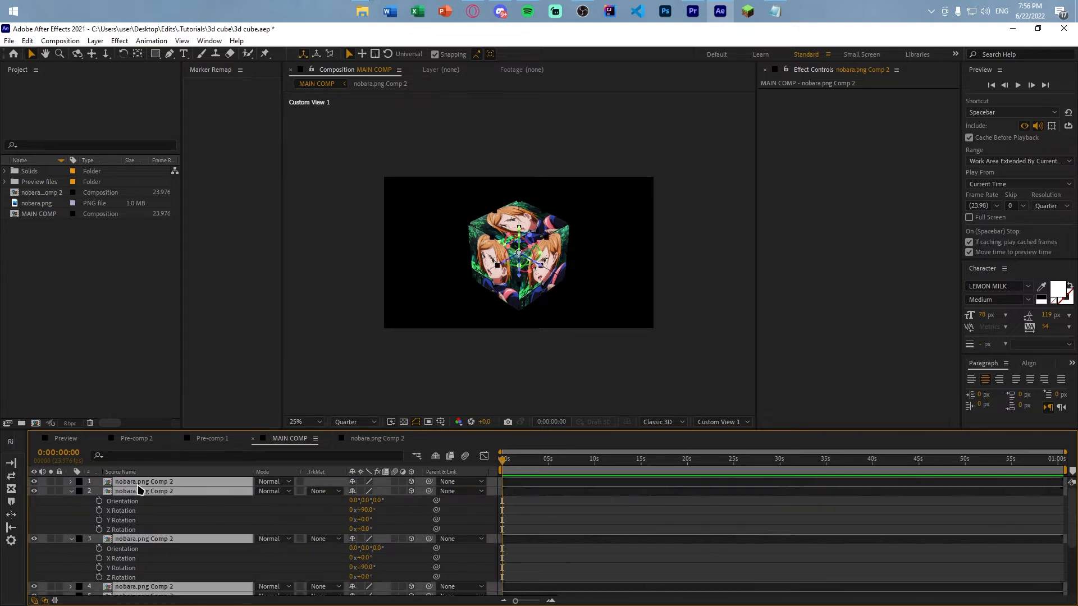
pyautogui.click(72, 492)
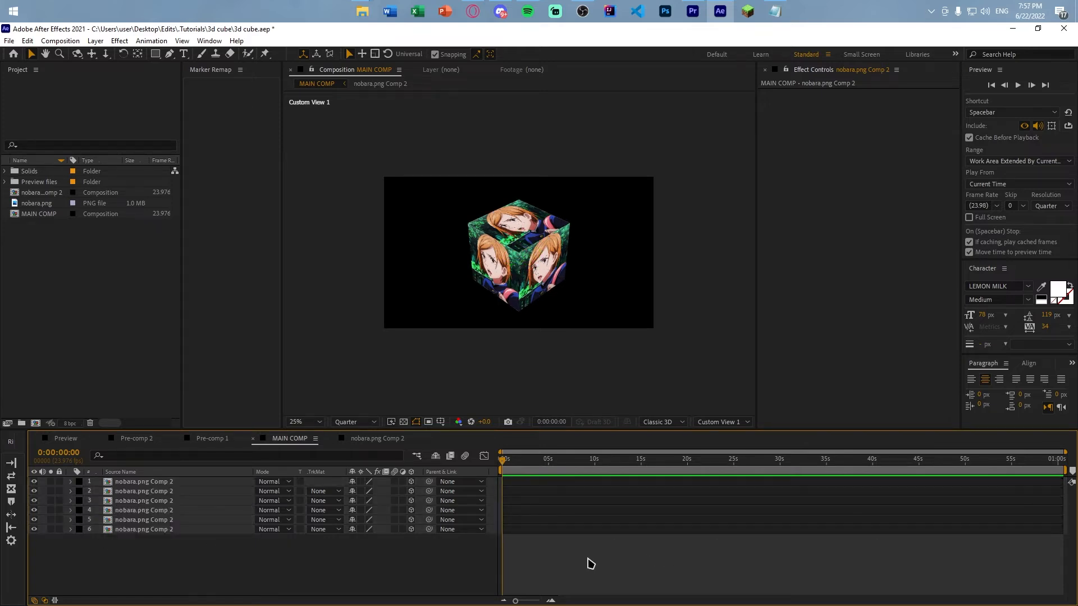
pyautogui.click(514, 482)
pyautogui.press('s')
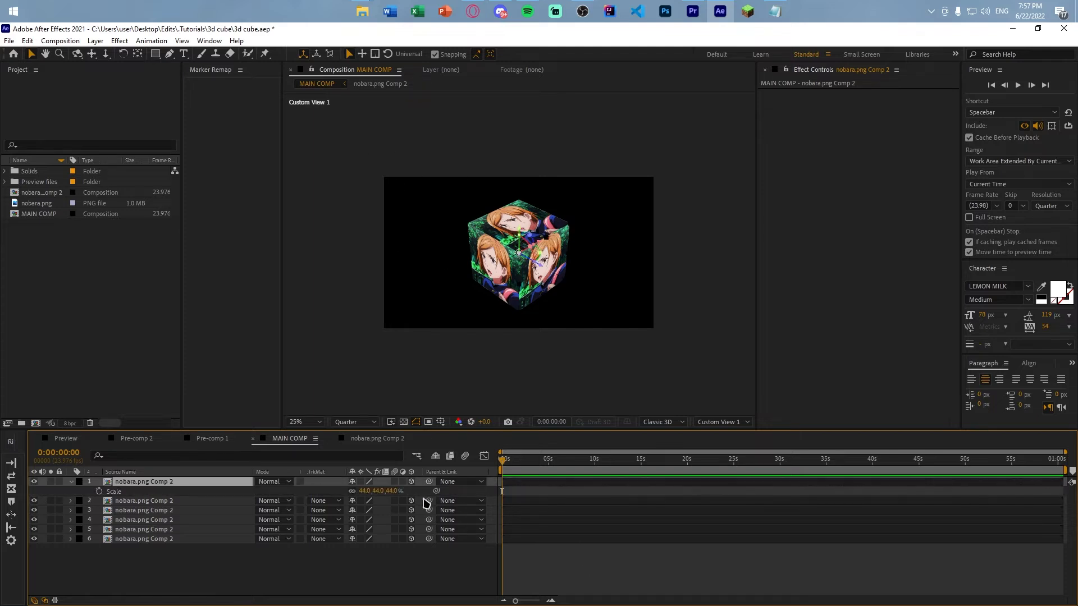
pyautogui.click(491, 548)
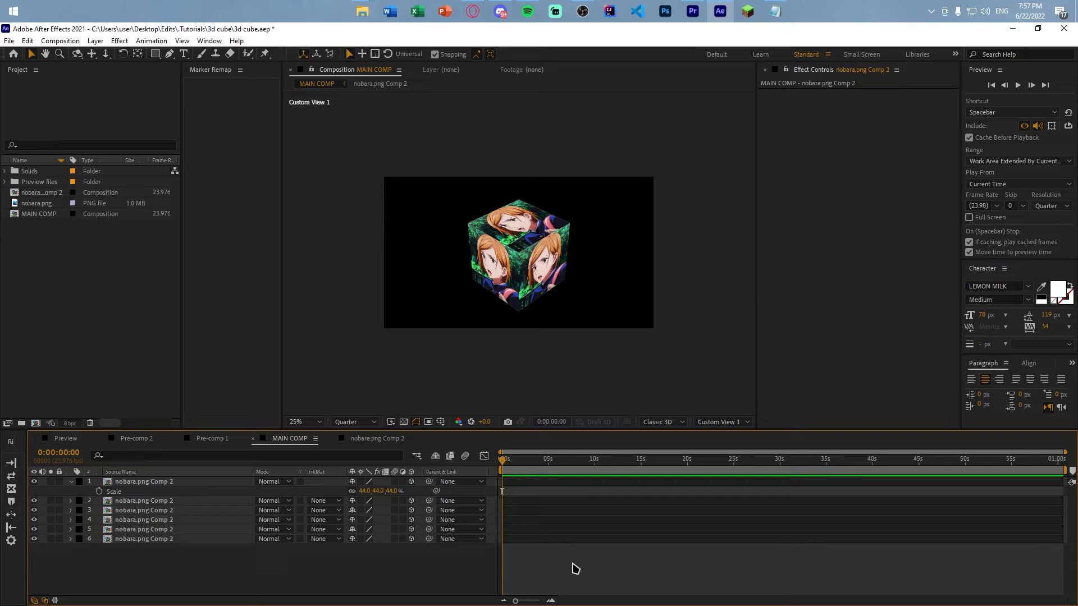
# Add a null object to MAIN COMP and parent all six image layers to it
pyautogui.hotkey('ctrl', 'alt', 'shift', 'y')
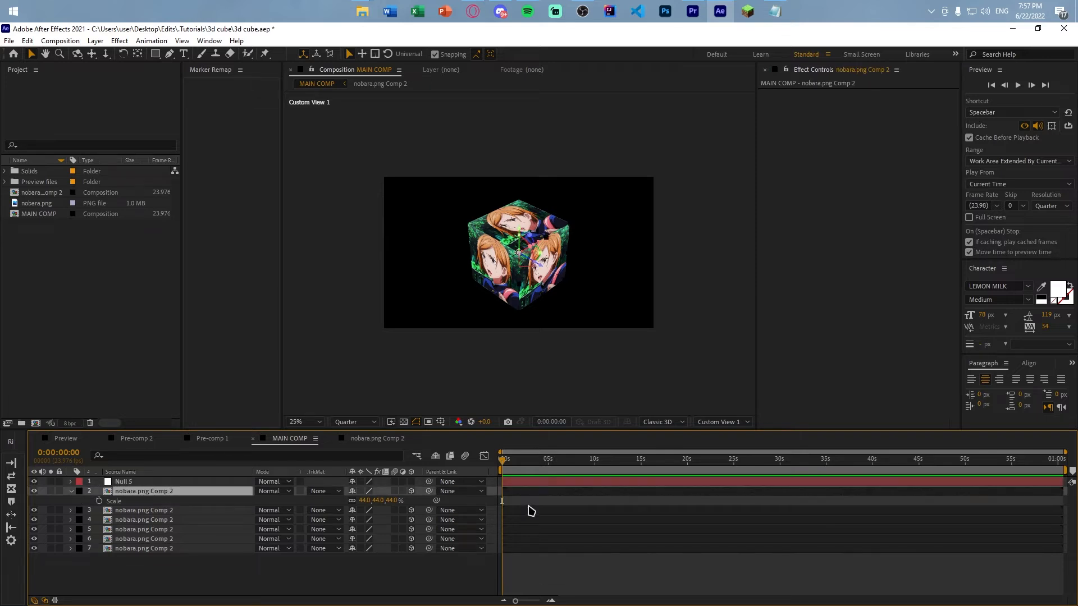
pyautogui.click(535, 493)
pyautogui.keyDown('shift'); pyautogui.click(514, 552); pyautogui.keyUp('shift')
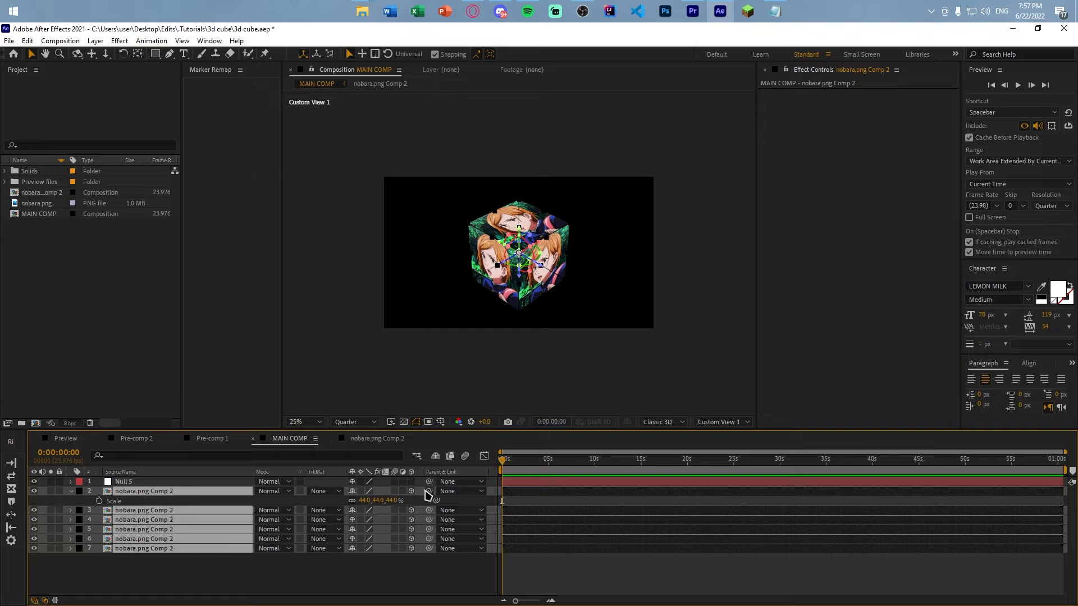
pyautogui.moveTo(428, 491); pyautogui.dragTo(504, 484)
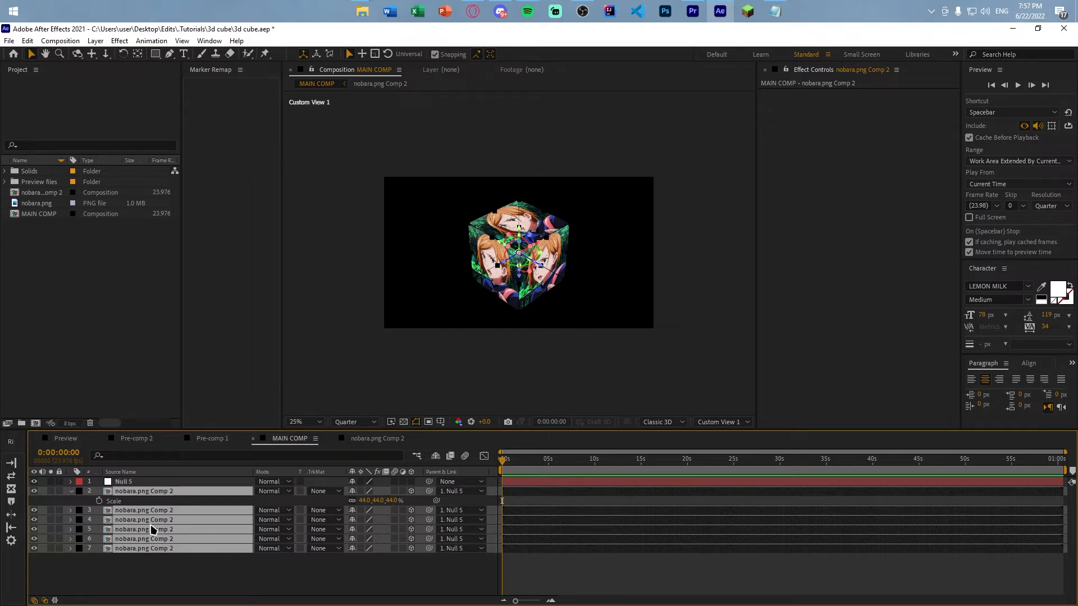
# Make the null object 3D and scale it to 139% to enlarge the cube
pyautogui.click(153, 482)
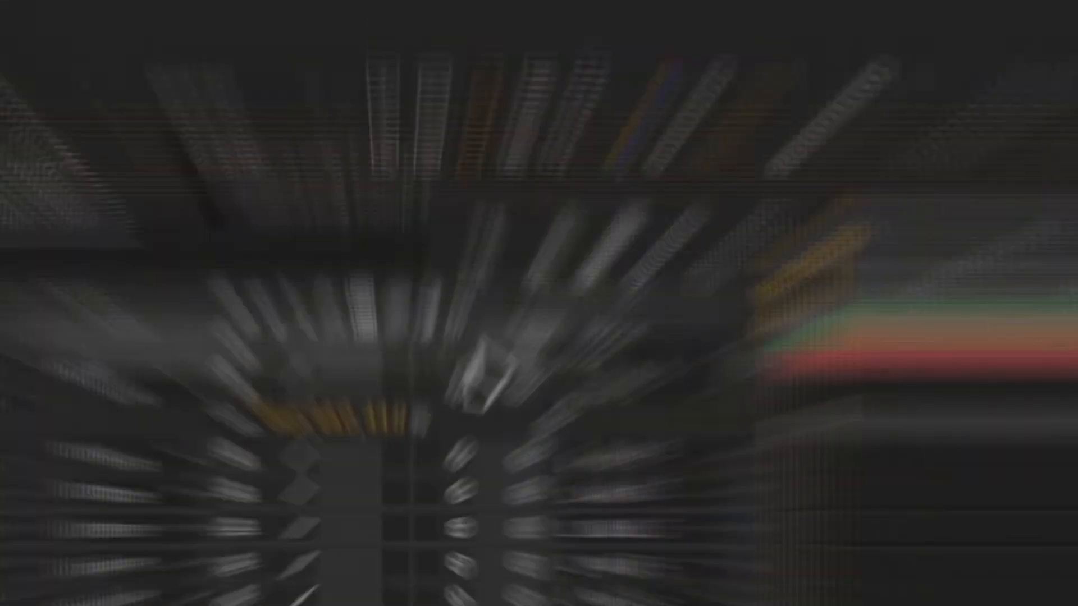
pyautogui.click(411, 481)
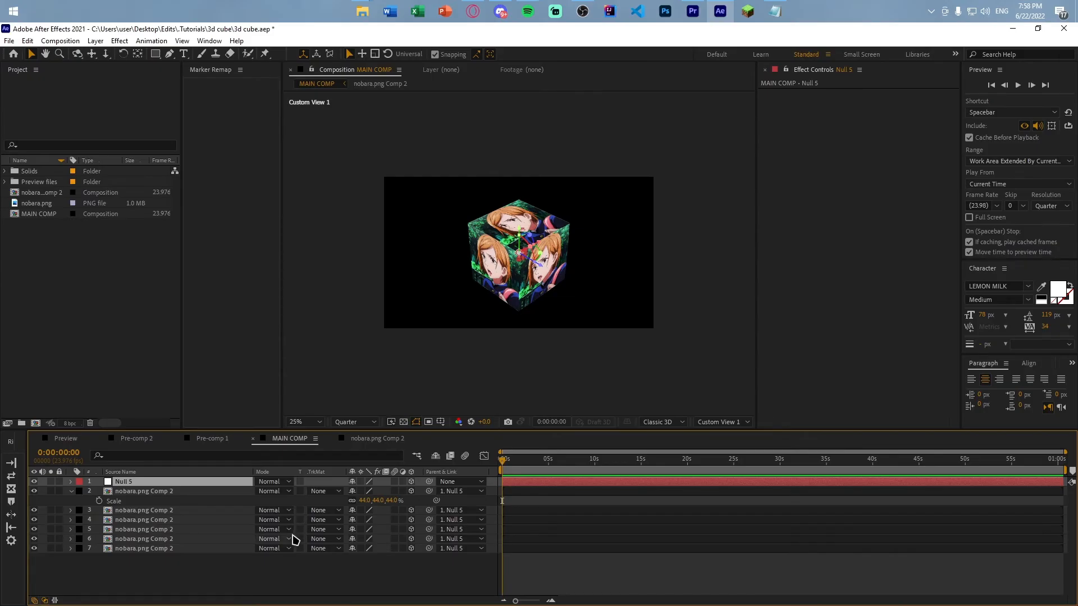
pyautogui.press('s')
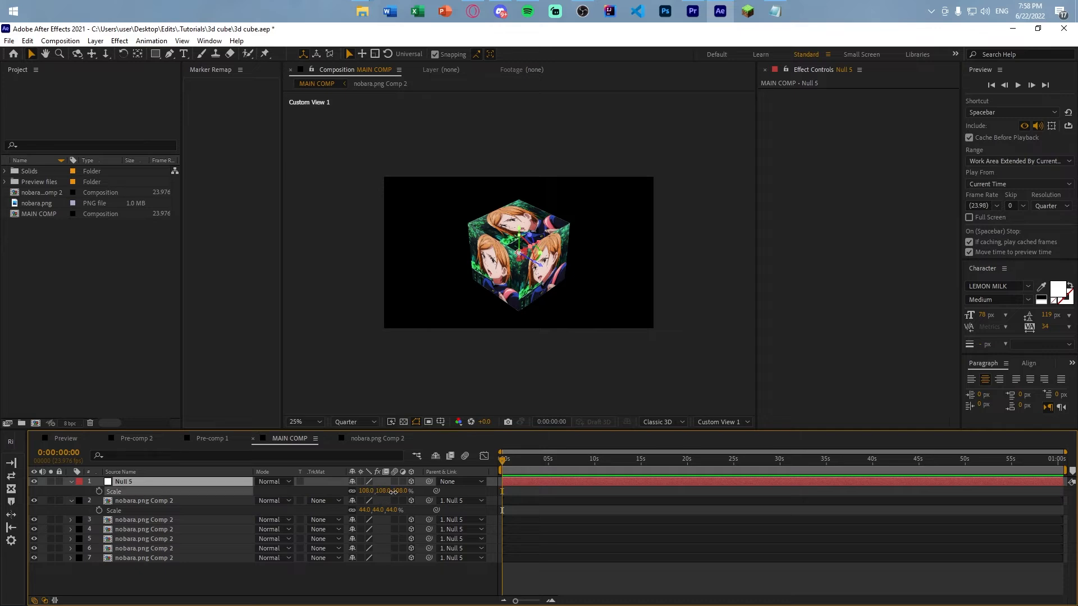
pyautogui.moveTo(394, 492); pyautogui.dragTo(379, 510)
pyautogui.hotkey('ctrl', 'z')
# Examine the Preview composition's frame at 0:00:05:23 and return to MAIN COMP
pyautogui.click(82, 441)
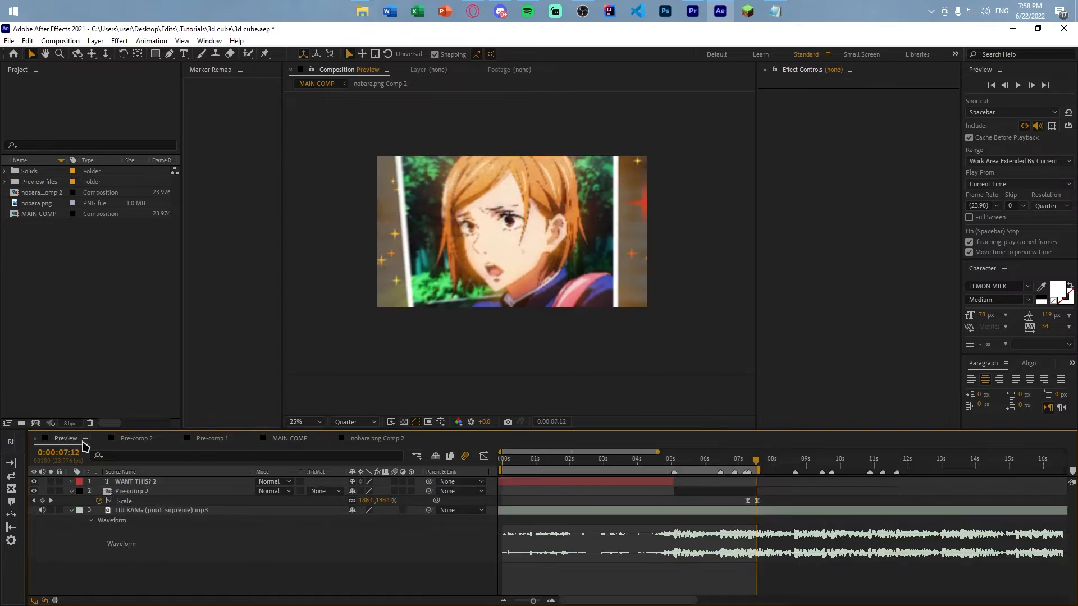
pyautogui.click(704, 461)
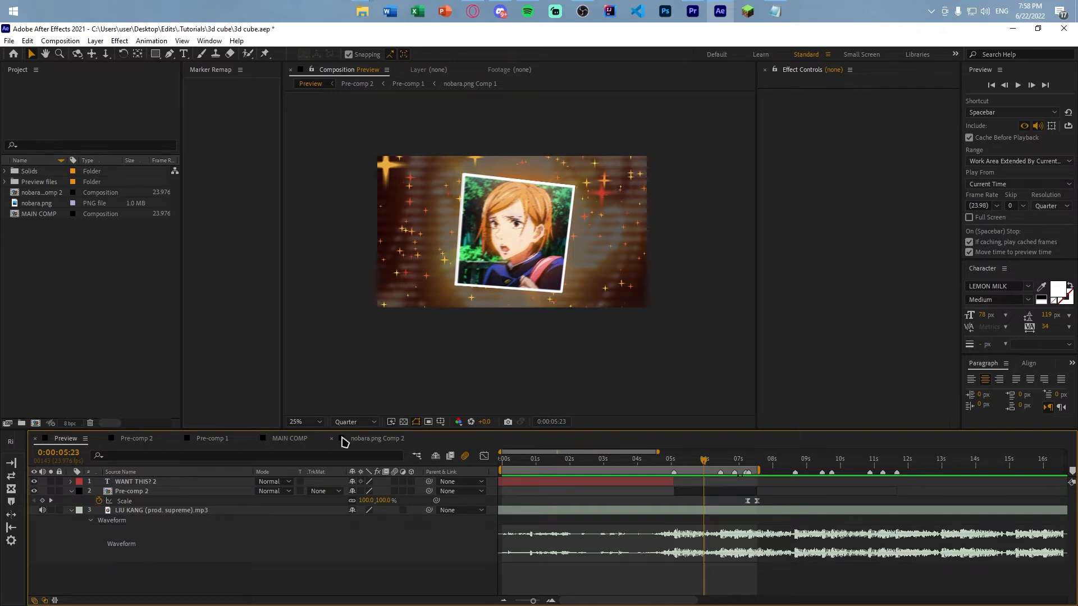
pyautogui.click(303, 440)
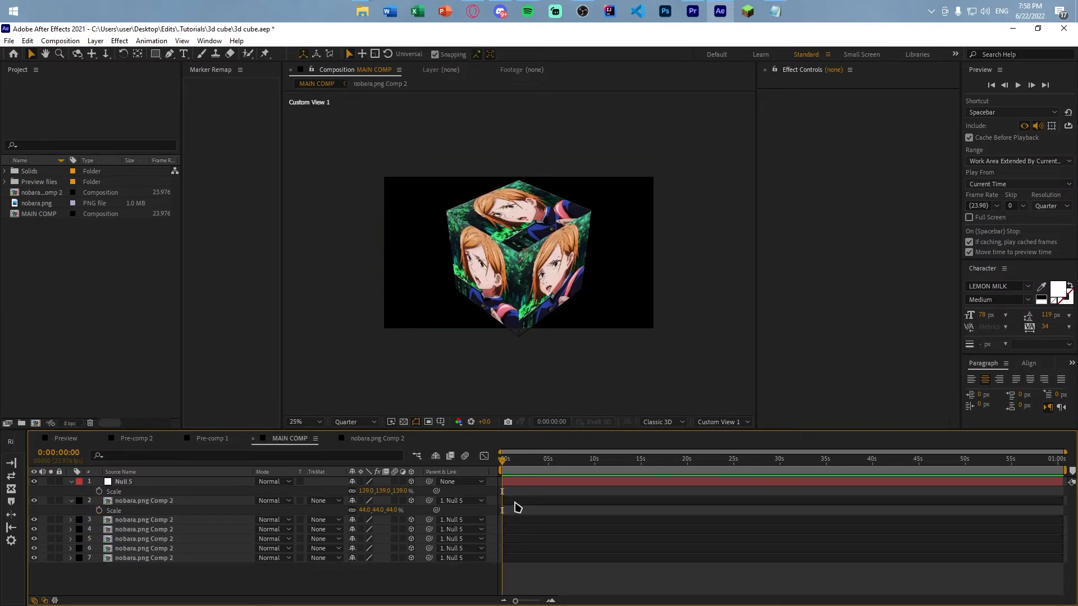
# Open nobara.png Comp 2 and set the nobara.png layer's Scale to 245%
pyautogui.doubleClick(517, 507)
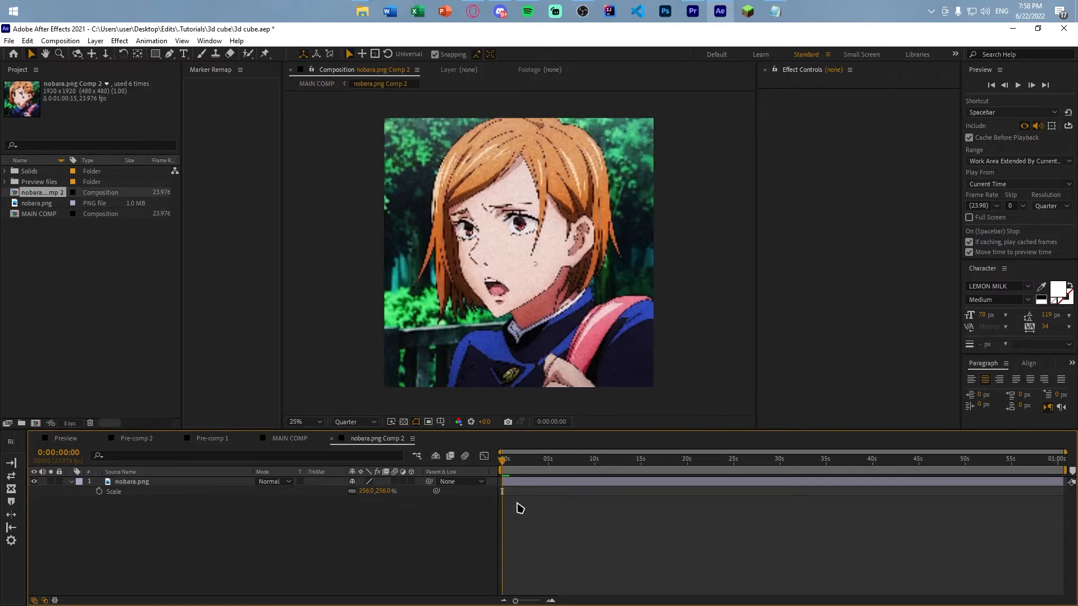
pyautogui.click(368, 491)
pyautogui.write('245')
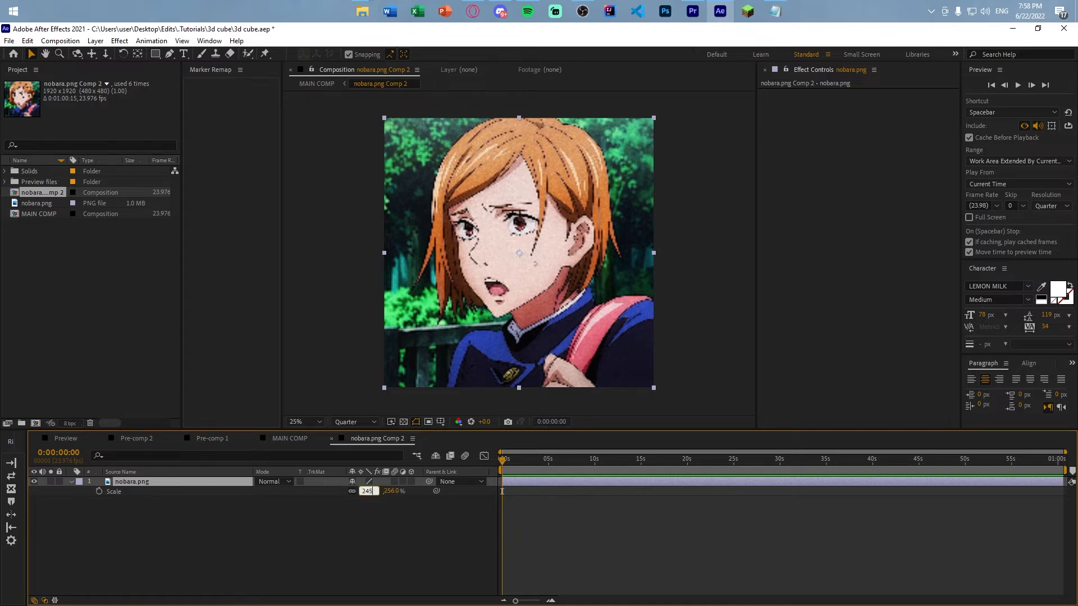
pyautogui.press('Return')
# Add a white 1920 × 1920 px solid and place it beneath the nobara.png layer as a border
pyautogui.hotkey('ctrl', 'y')
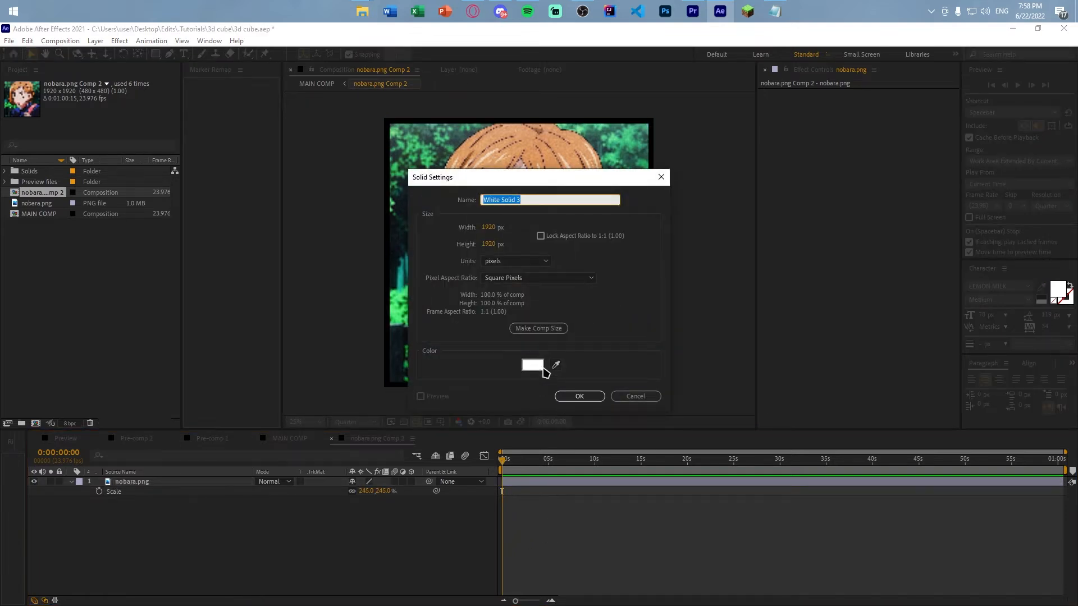
pyautogui.click(578, 396)
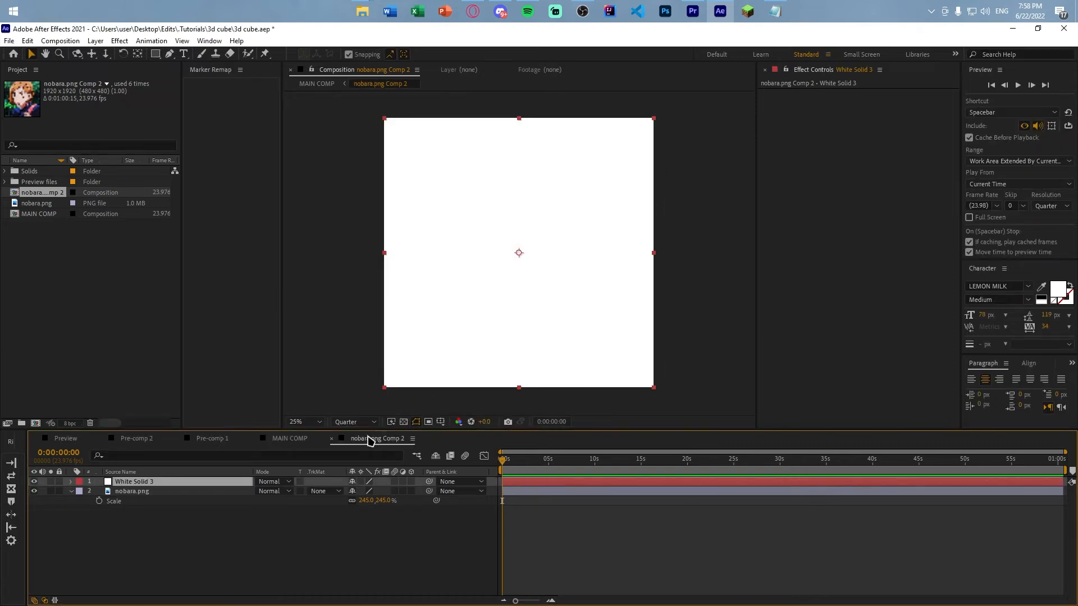
pyautogui.hotkey('ctrl', 'shift', 'a')
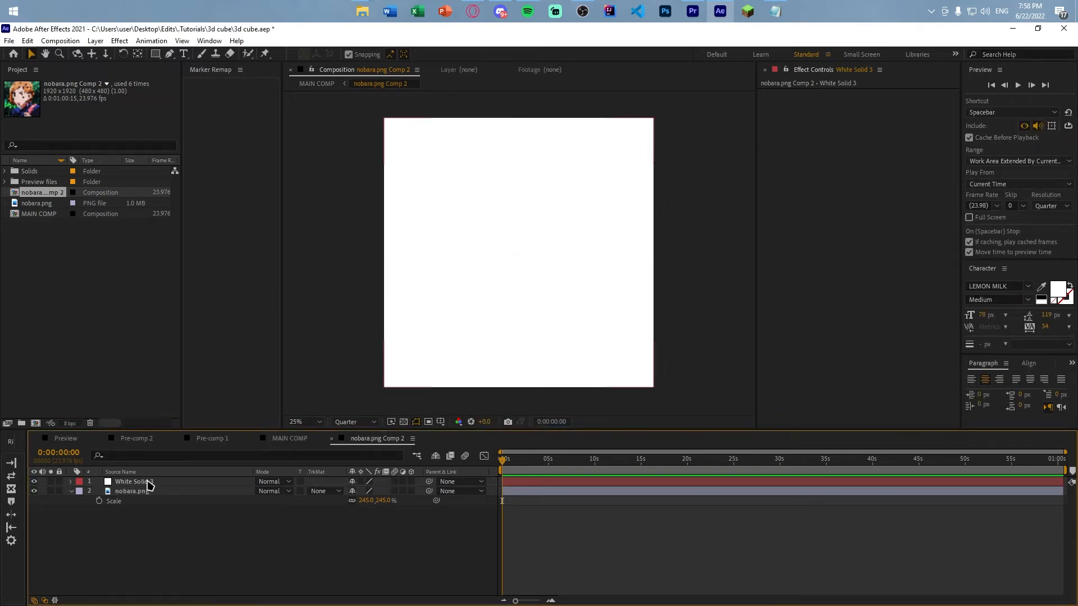
pyautogui.click(149, 485)
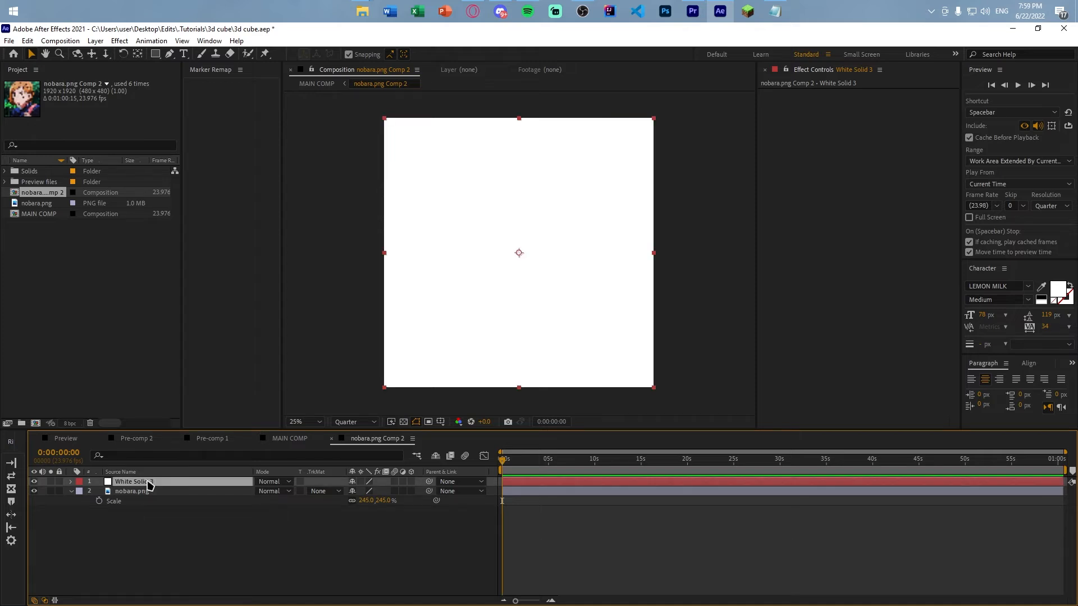
pyautogui.moveTo(149, 485); pyautogui.dragTo(110, 520)
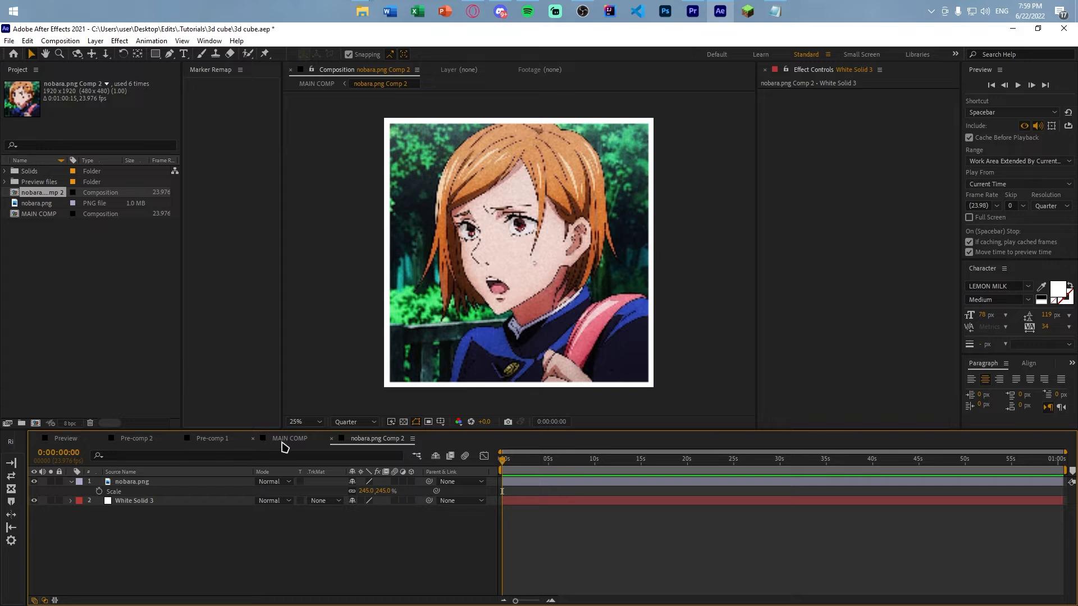
# Return to MAIN COMP and set the 3D view to Default
pyautogui.click(287, 445)
pyautogui.click(438, 375)
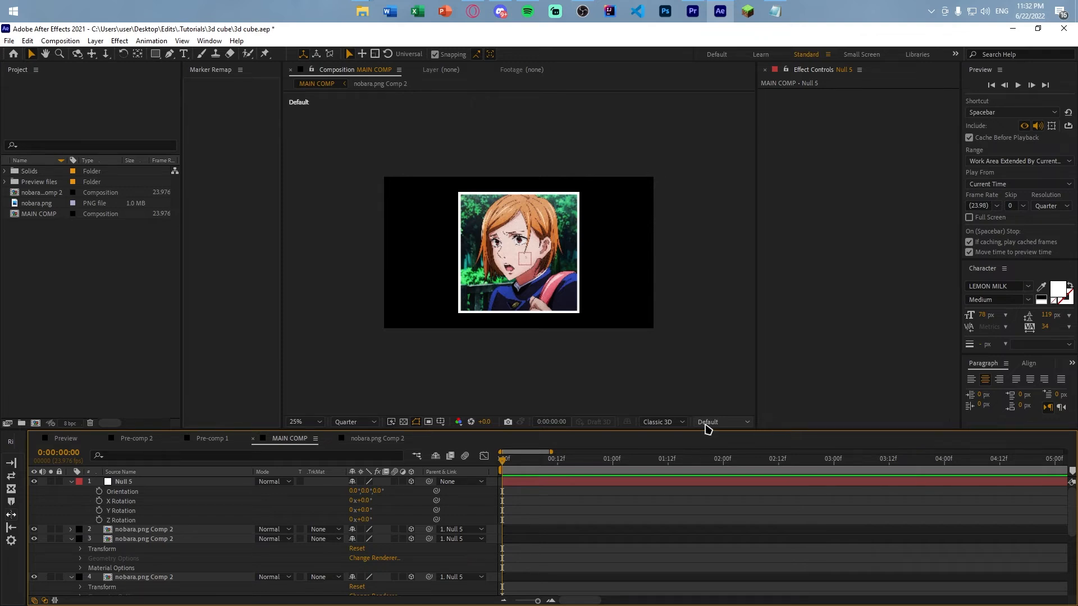
pyautogui.click(709, 426)
pyautogui.click(802, 399)
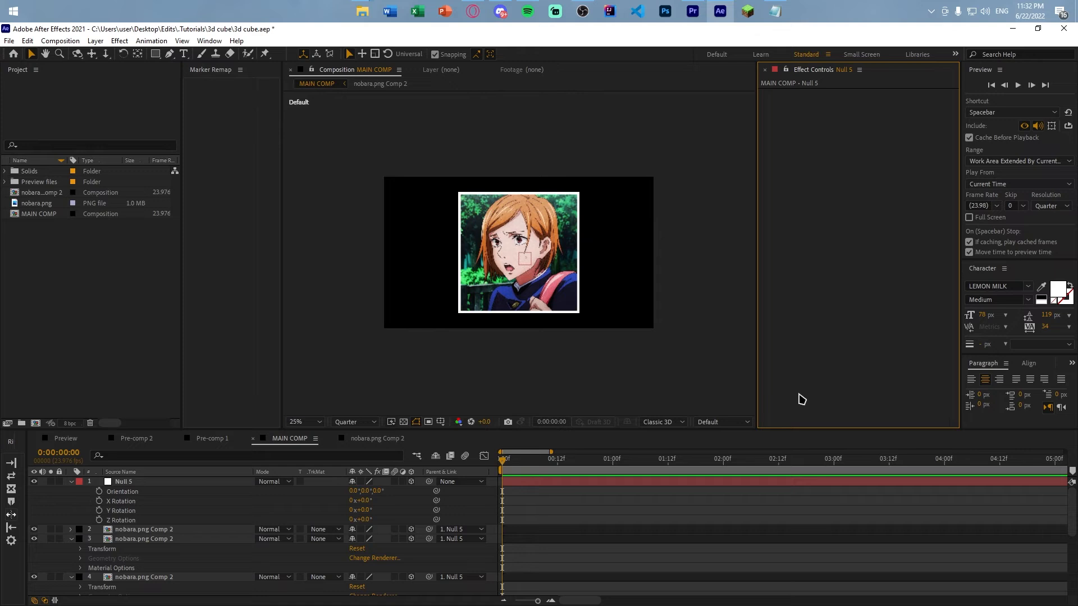
# Keyframe the null object's Y Rotation at 0° on the first frame and at 90° at 0:00:01:06
pyautogui.click(109, 511)
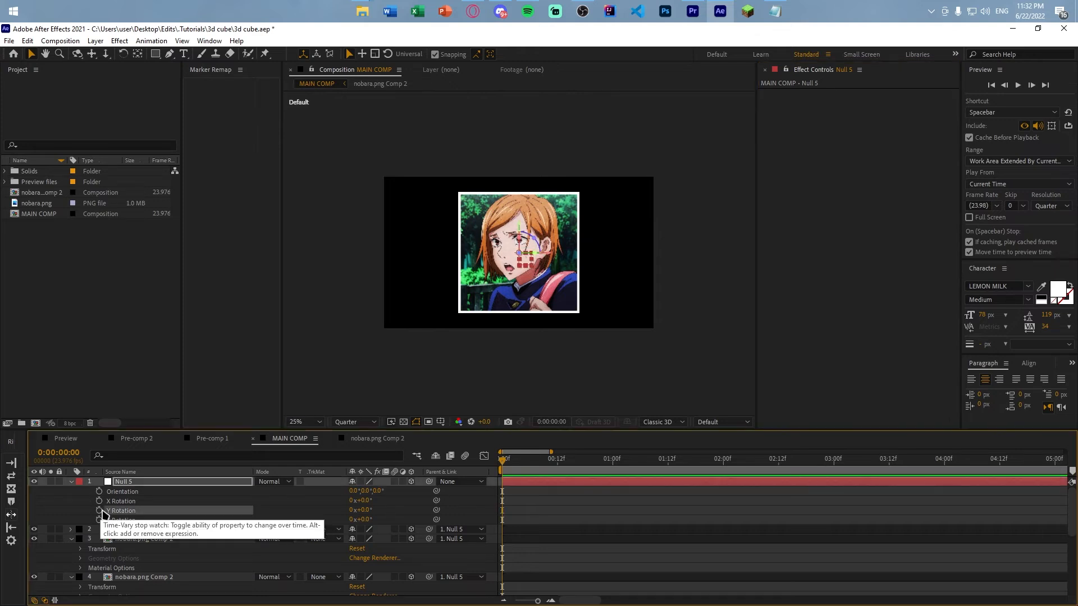
pyautogui.click(101, 510)
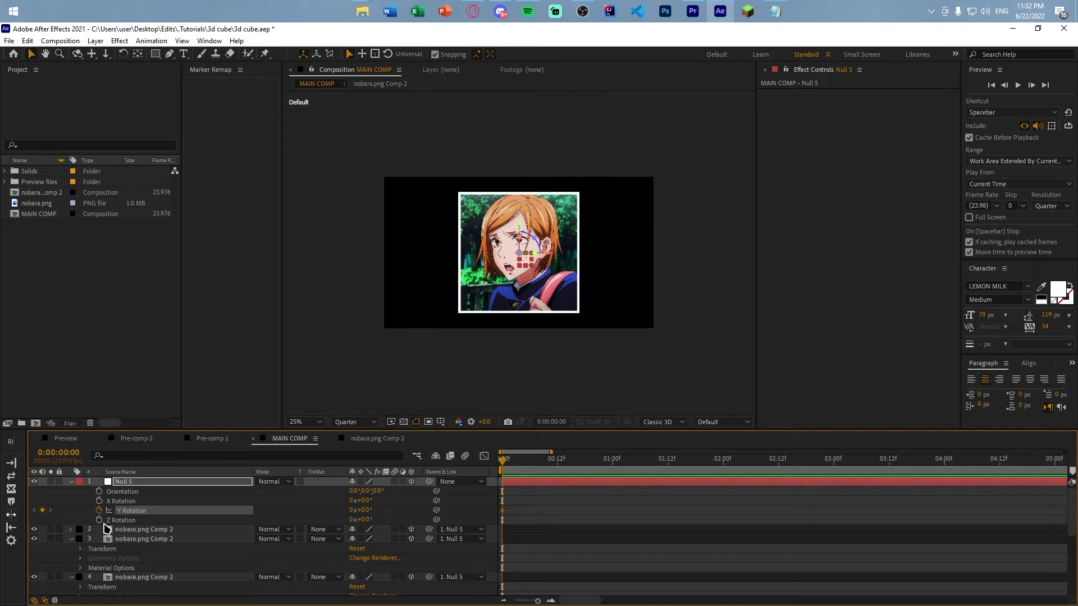
pyautogui.hotkey('shift', 'pagedown')
pyautogui.hotkey('shift', 'pagedown')
pyautogui.hotkey('shift', 'pagedown')
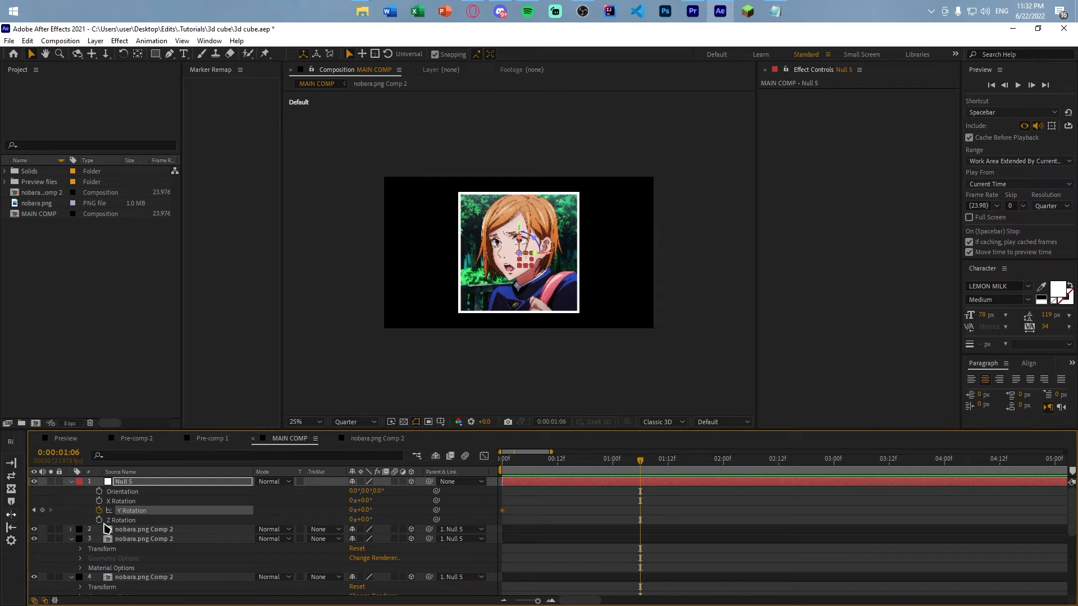
pyautogui.click(368, 511)
pyautogui.write('90')
pyautogui.press('Return')
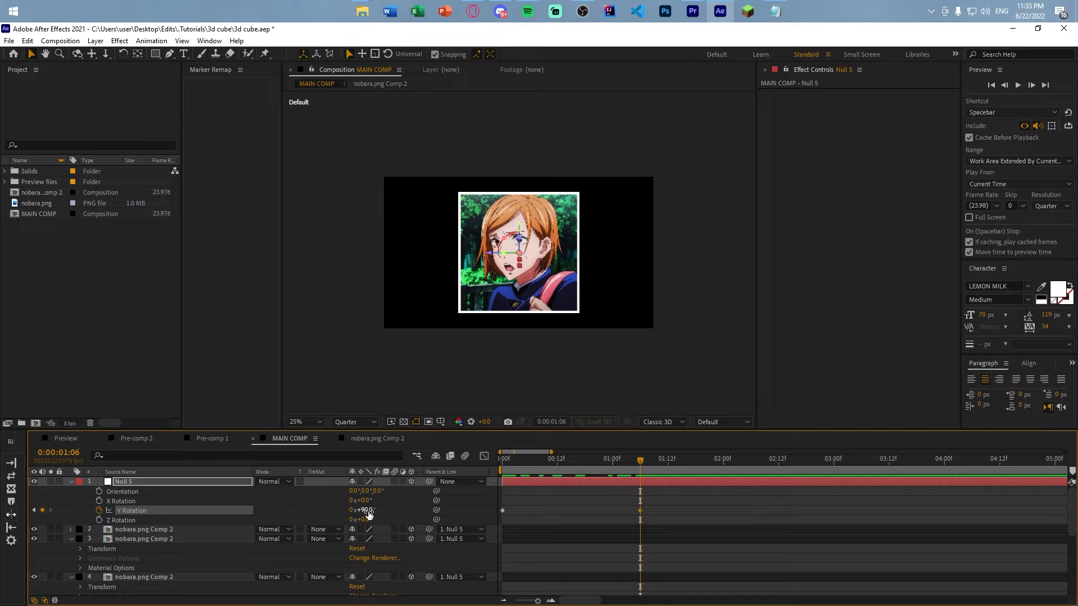
# Add a Y Rotation keyframe of 180° to the null object at 0:00:02:12
pyautogui.hotkey('shift', 'pagedown')
pyautogui.hotkey('shift', 'pagedown')
pyautogui.hotkey('shift', 'pagedown')
pyautogui.click(369, 510)
pyautogui.write('180')
pyautogui.press('Return')
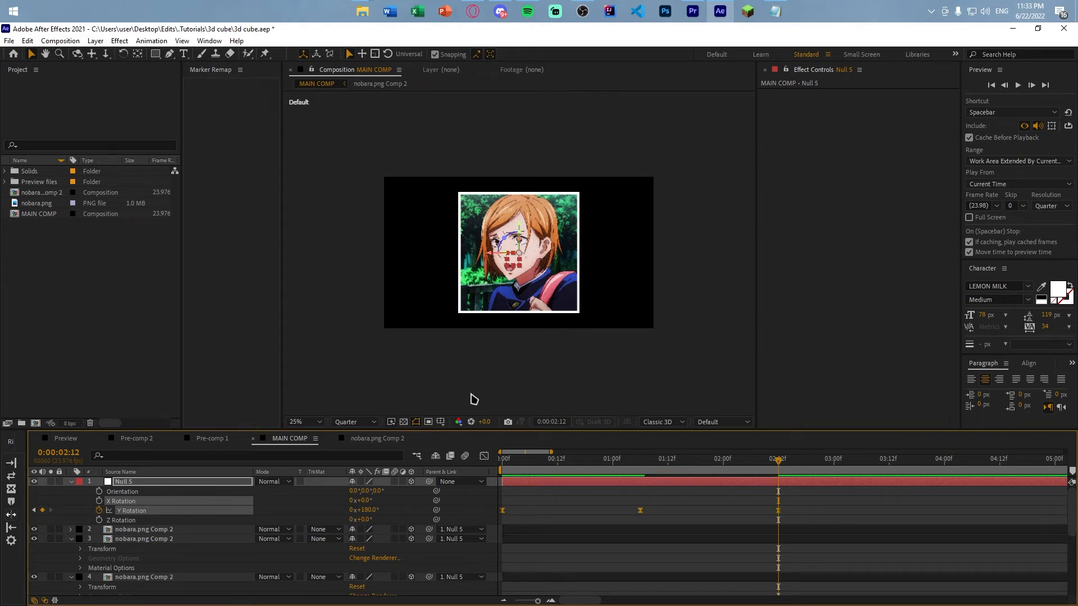
# Graph the null object's Y Rotation, extending the first keyframe's ease handle to 0:00:01:06 and tilting the 90° keyframe's incoming handle downward
pyautogui.click(484, 456)
pyautogui.click(155, 511)
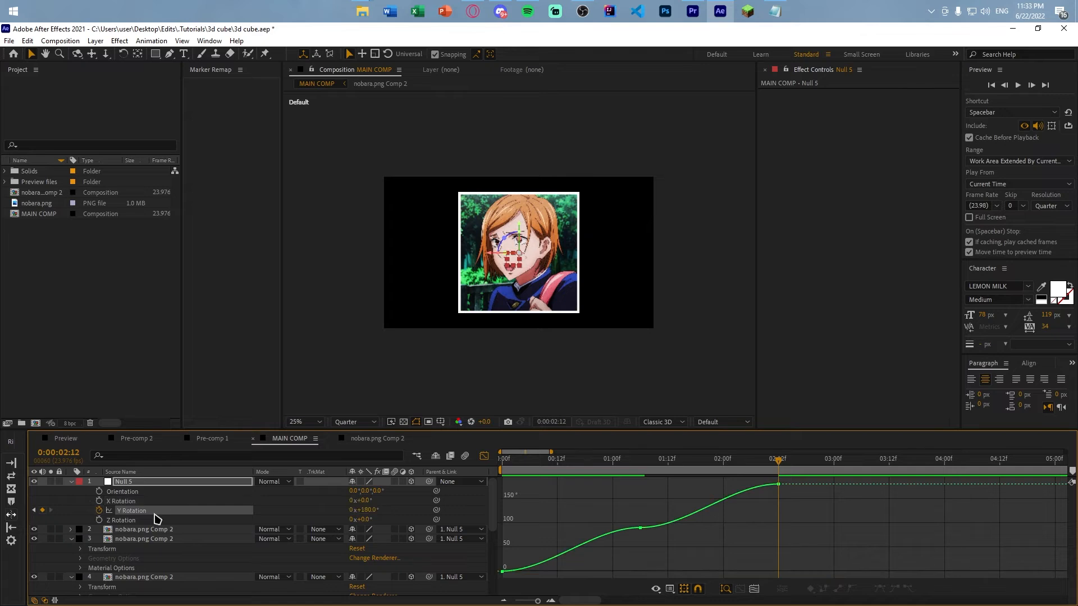
pyautogui.click(640, 528)
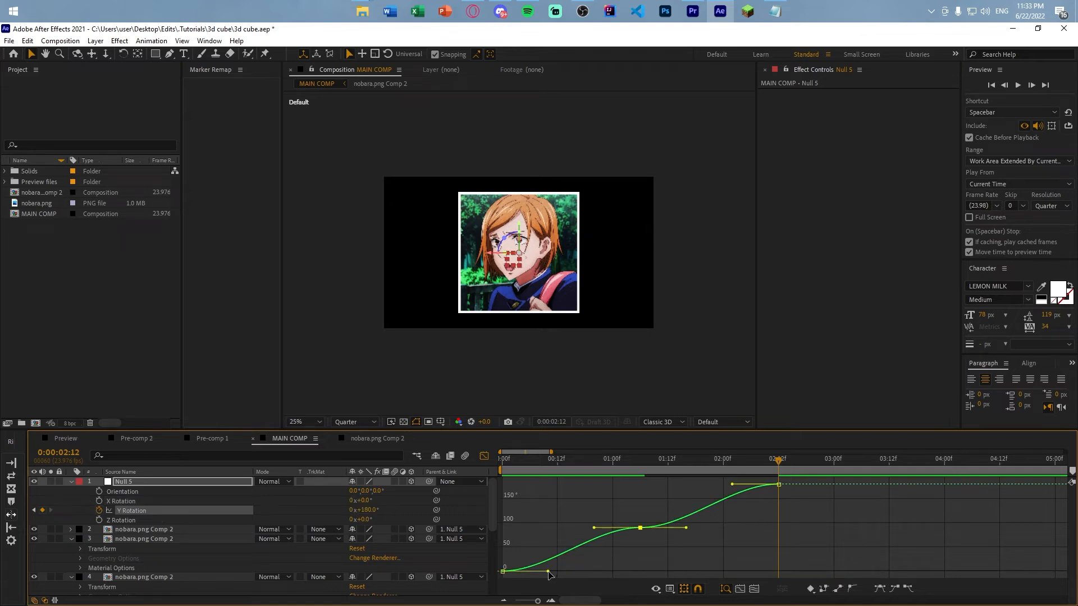
pyautogui.moveTo(549, 573); pyautogui.dragTo(679, 582)
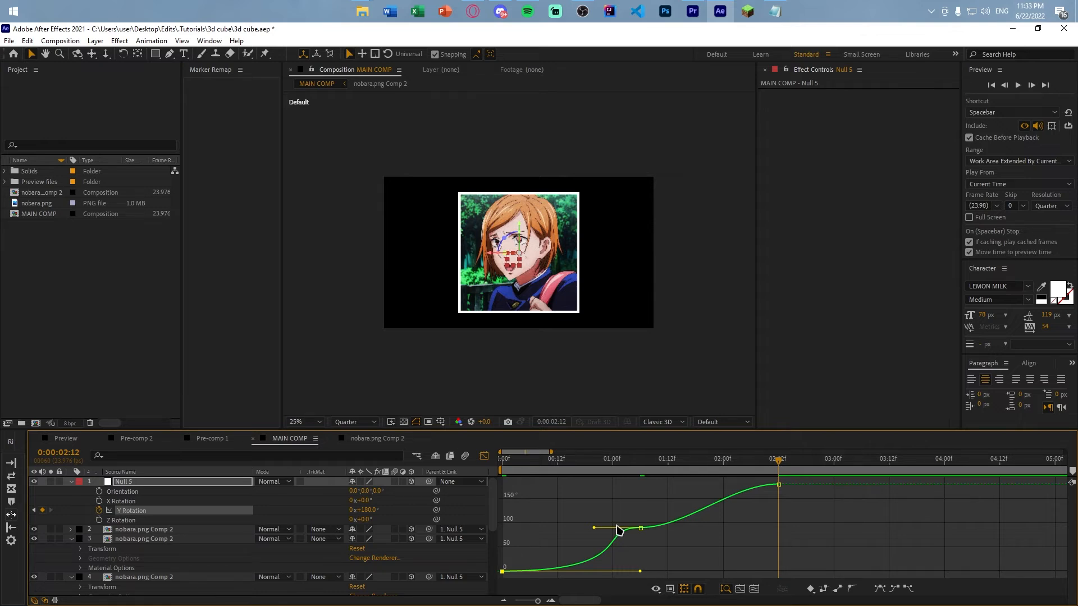
pyautogui.moveTo(594, 528); pyautogui.dragTo(617, 547)
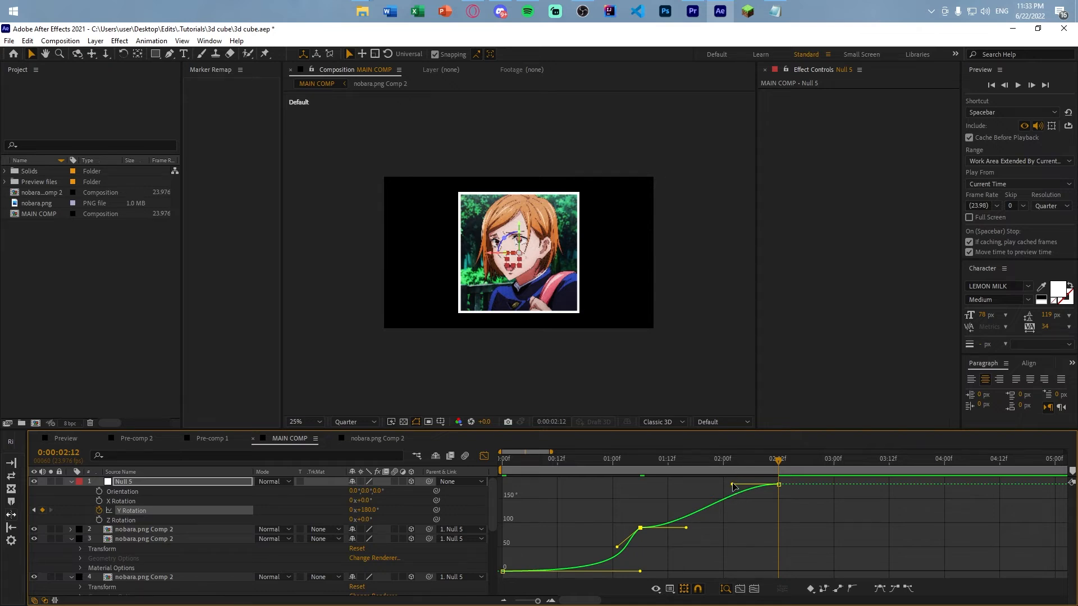
# Extend the 180° keyframe's incoming ease handle back to 0:00:01:06 and adjust both handles of the 90° keyframe for a steeper, continuous rise
pyautogui.moveTo(731, 485); pyautogui.dragTo(596, 480)
pyautogui.moveTo(686, 528); pyautogui.dragTo(672, 500)
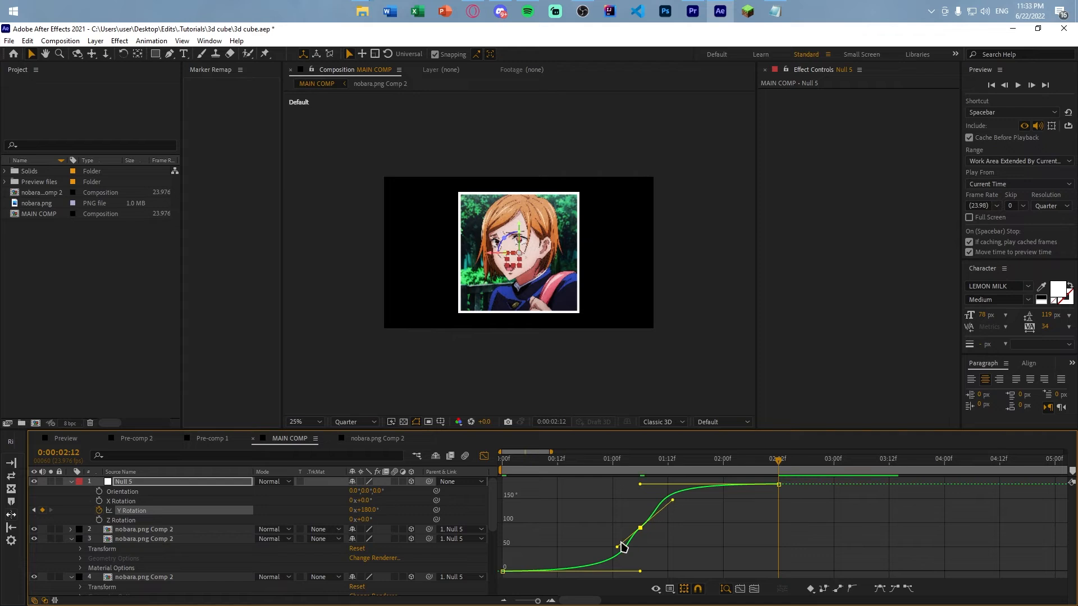
pyautogui.moveTo(616, 549)
pyautogui.mouseDown()
pyautogui.moveTo(601, 558)
pyautogui.moveTo(598, 533)
pyautogui.moveTo(598, 549)
pyautogui.mouseUp()
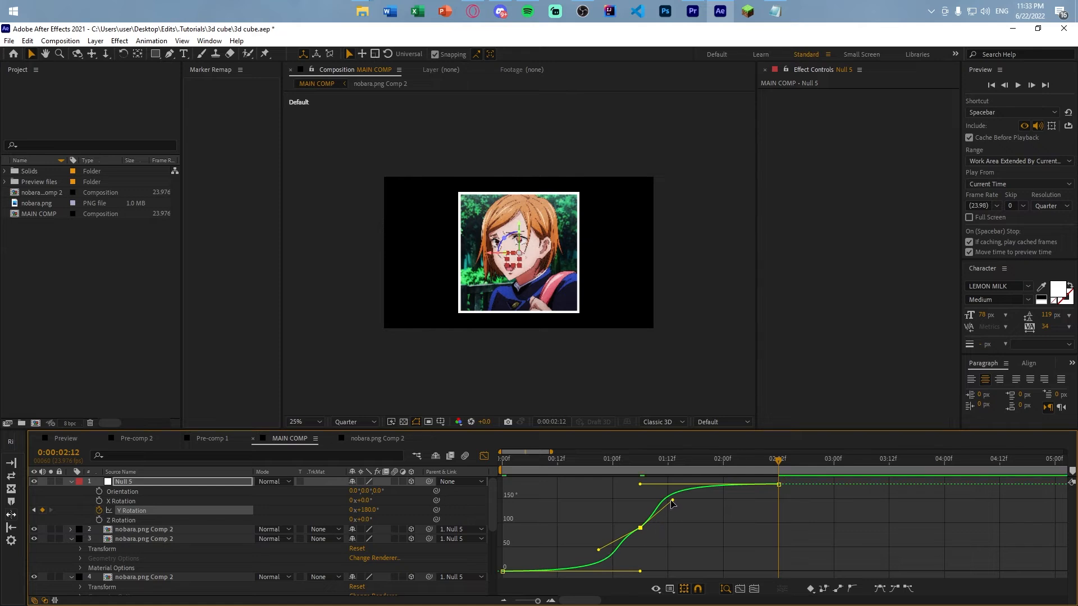
pyautogui.moveTo(673, 501)
pyautogui.mouseDown()
pyautogui.moveTo(675, 528)
pyautogui.moveTo(681, 506)
pyautogui.mouseUp()
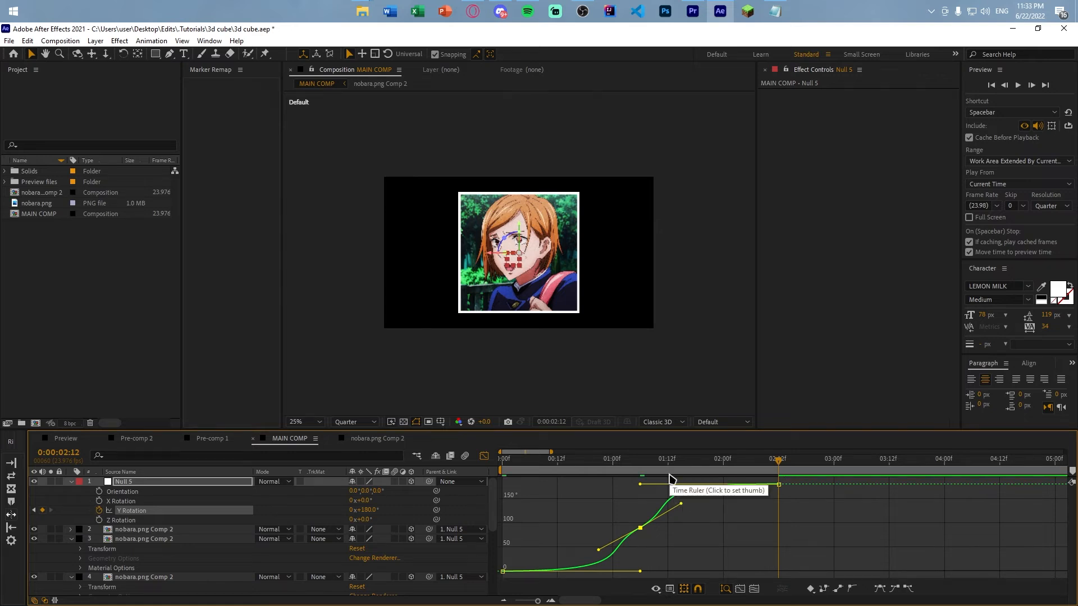
pyautogui.click(671, 534)
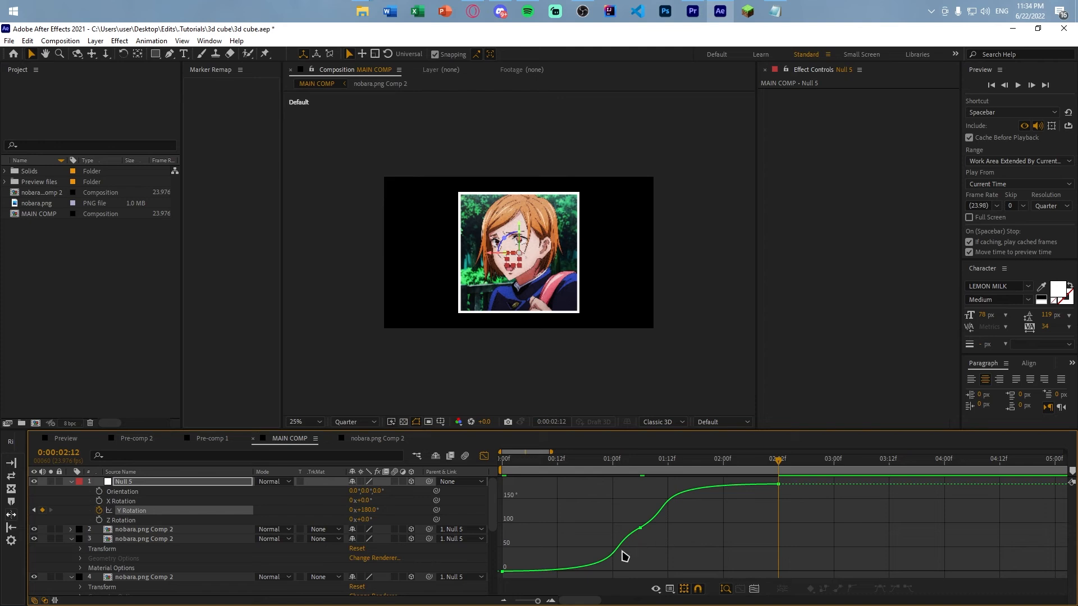
# Play back the cube's Y rotation from the first frame to check the new easing
pyautogui.click(651, 463)
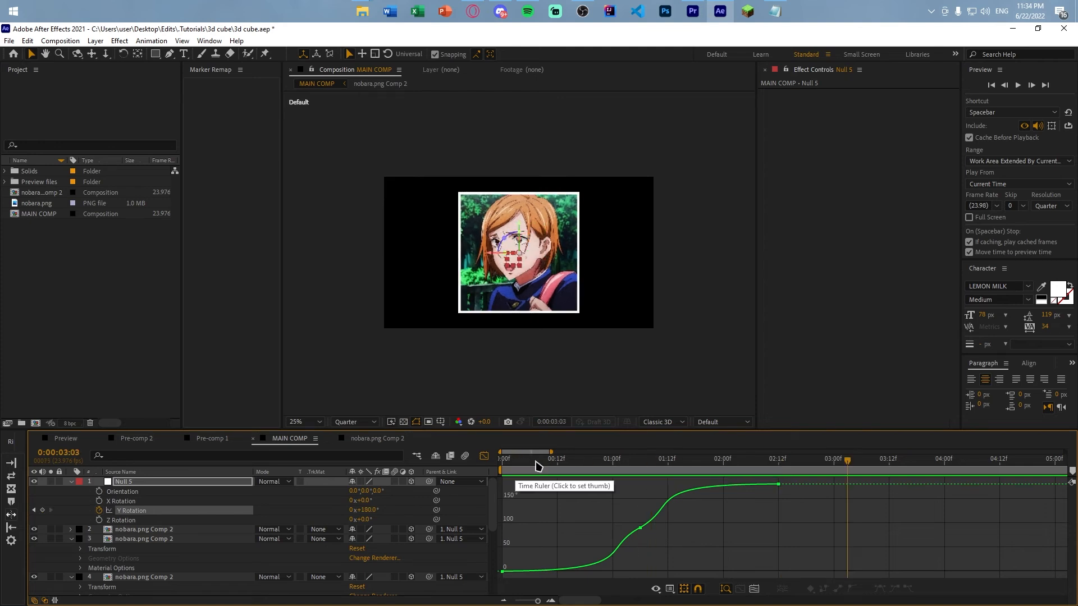
pyautogui.click(512, 478)
pyautogui.press('space')
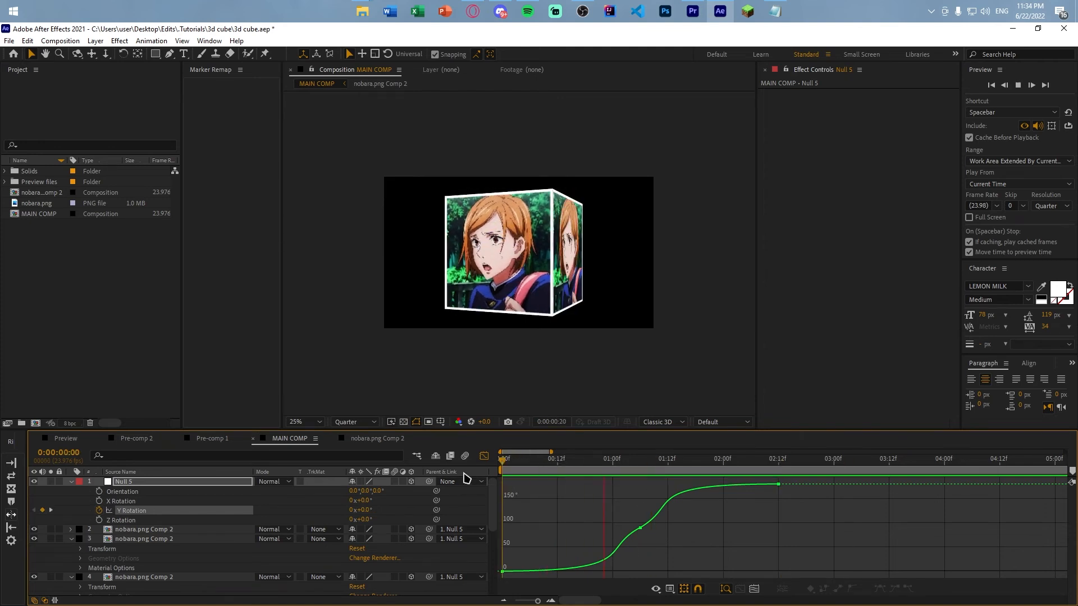
pyautogui.press('space')
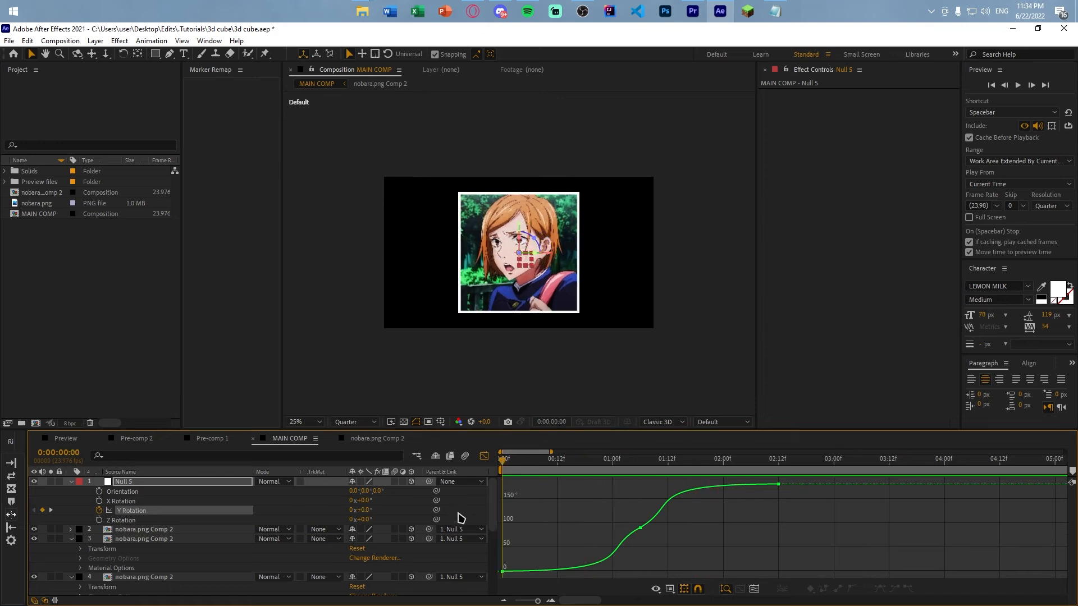
# Try flattening the incoming handle of the 90° Y Rotation keyframe, and undo the change
pyautogui.click(641, 528)
pyautogui.moveTo(604, 551); pyautogui.dragTo(595, 533)
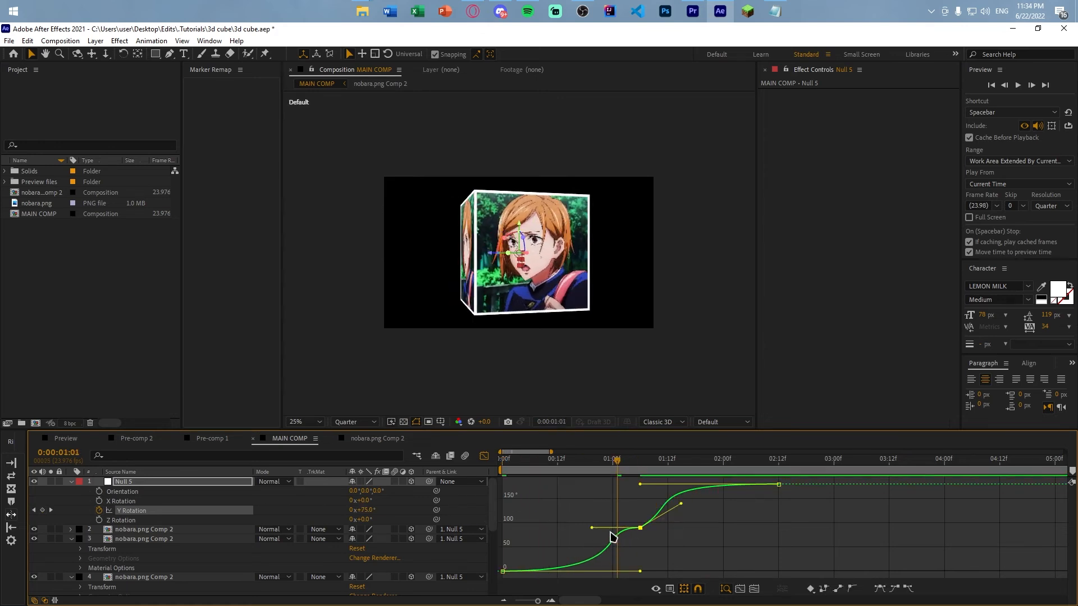
pyautogui.hotkey('ctrl', 'z')
pyautogui.click(630, 522)
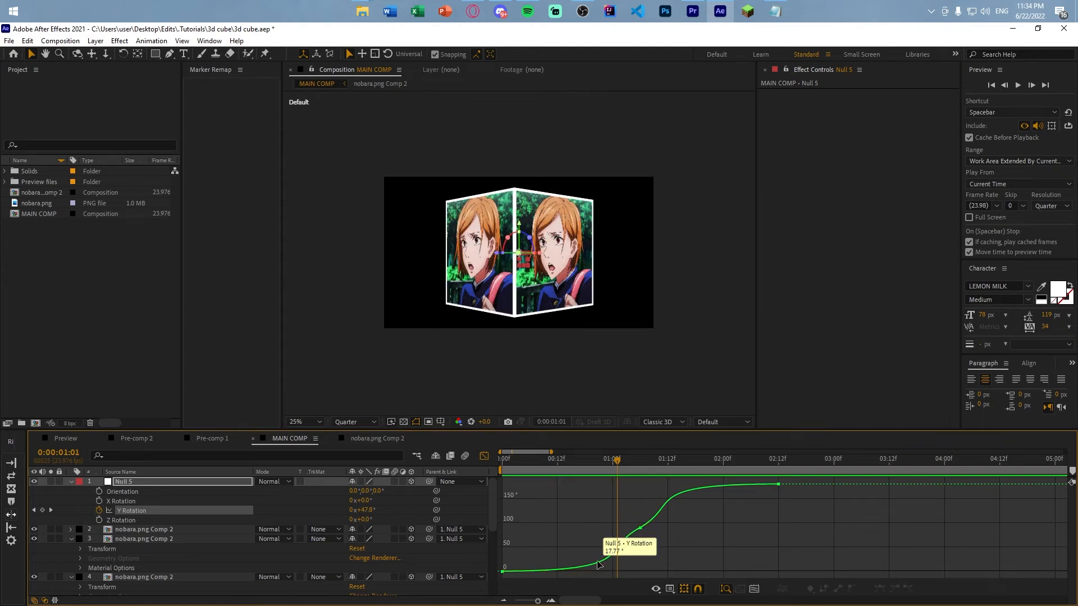
# Replay the animation from the first frame to review the rotation through the 90° keyframe
pyautogui.moveTo(617, 463); pyautogui.dragTo(450, 476)
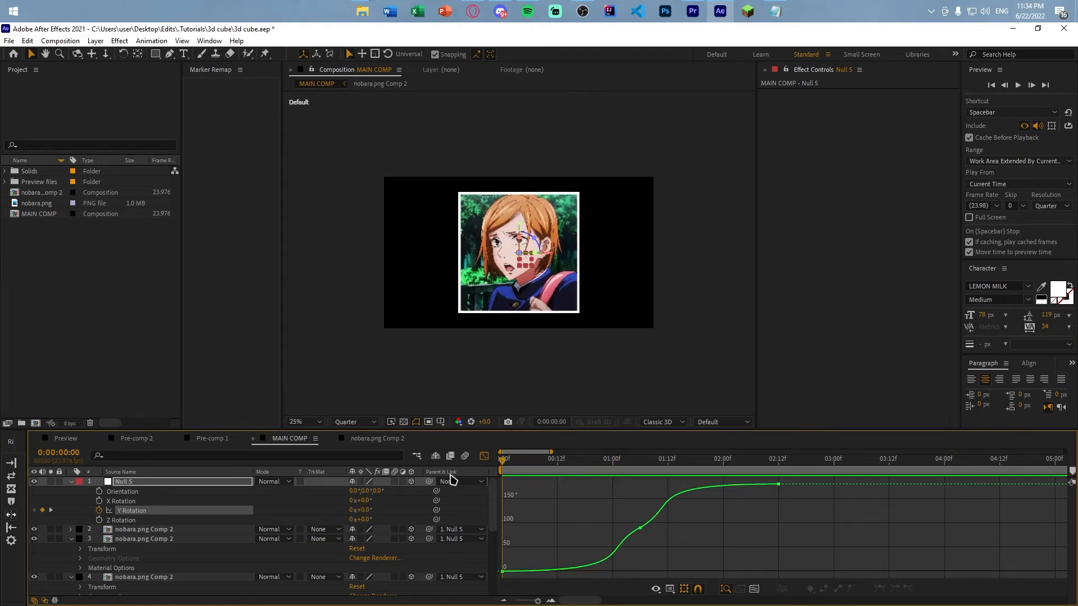
pyautogui.press('space')
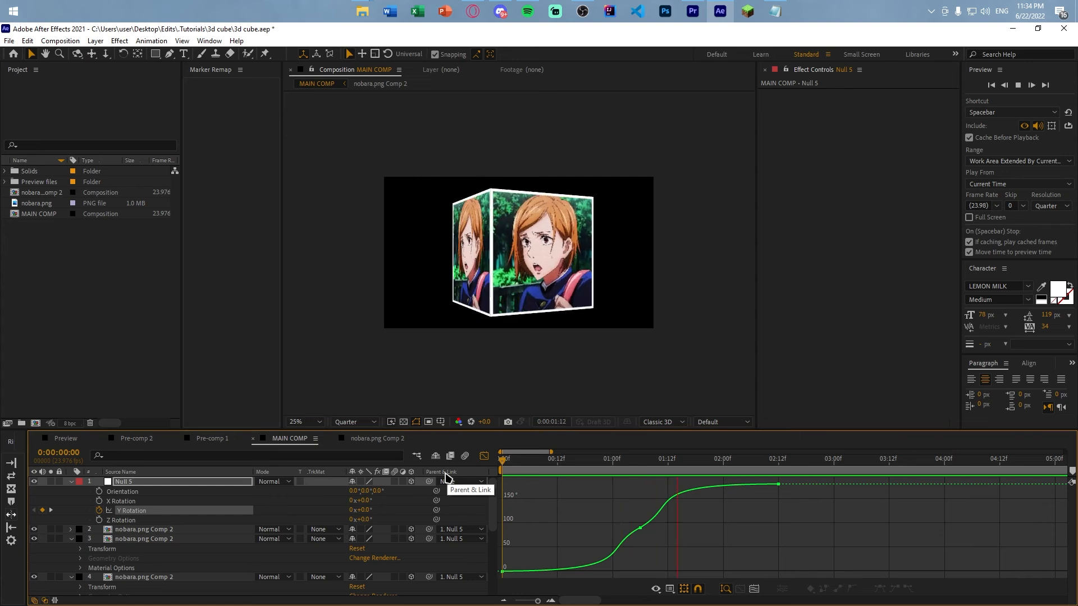
pyautogui.press('space')
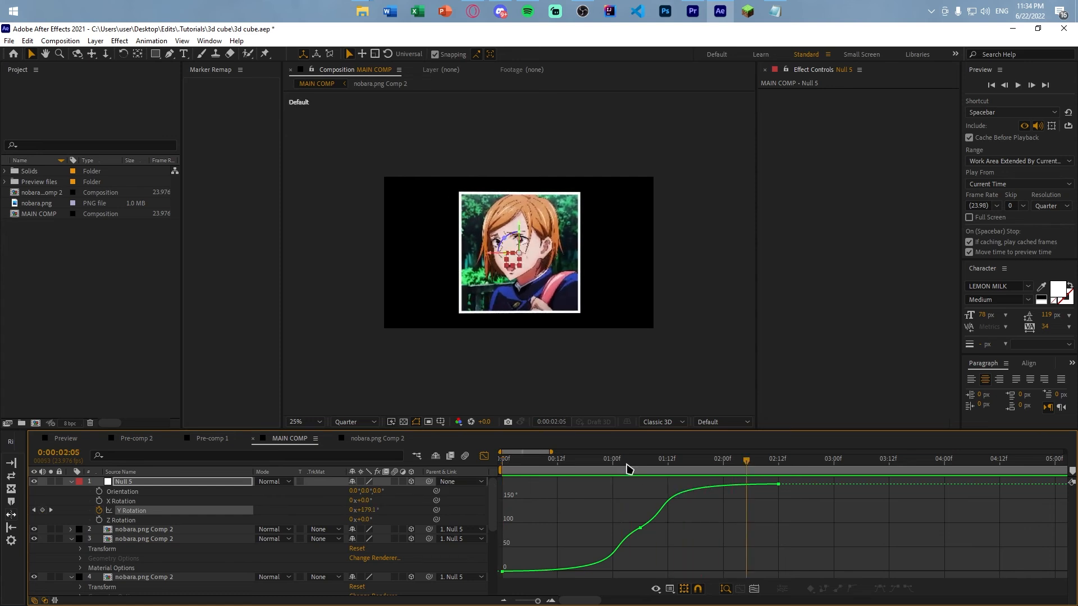
# Return to the keyframe view and add an X Rotation keyframe of 0° to the null object at 0:00:01:12
pyautogui.hotkey('shift', 'F3')
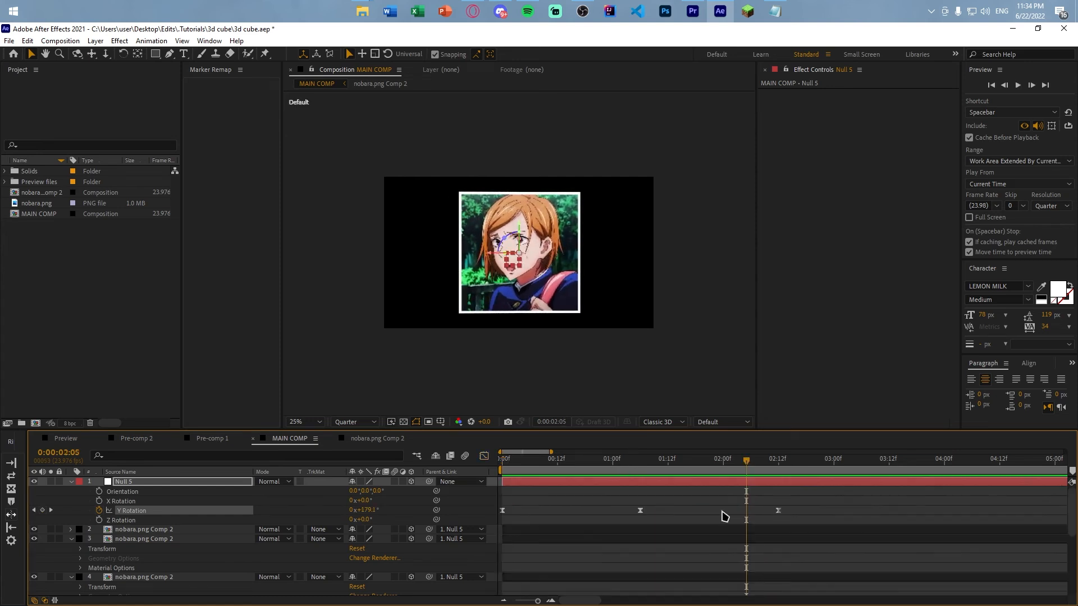
pyautogui.moveTo(747, 463); pyautogui.dragTo(669, 478)
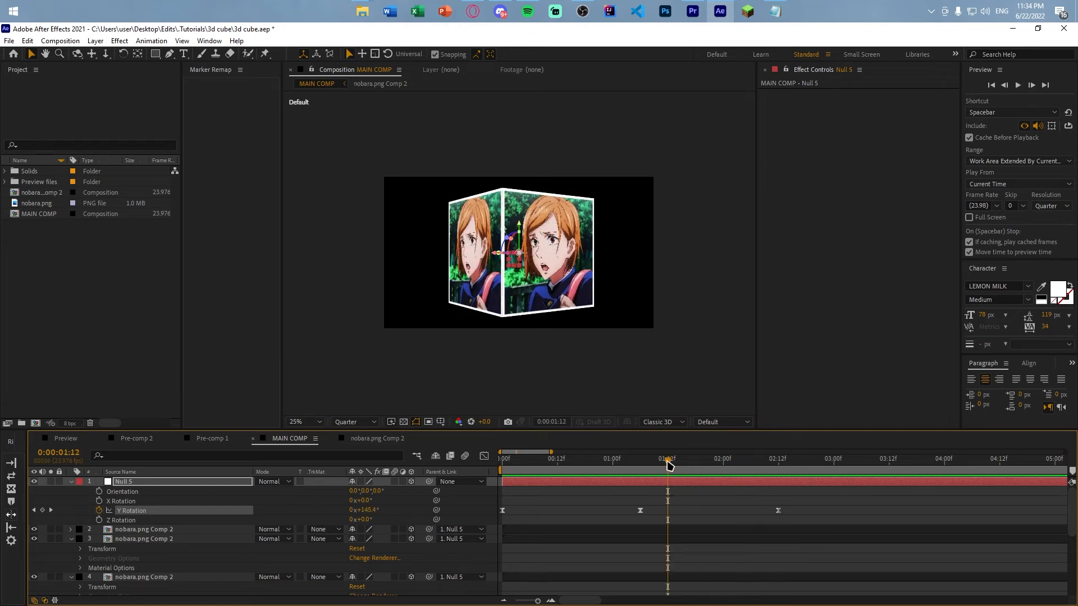
pyautogui.moveTo(666, 476); pyautogui.dragTo(662, 473)
pyautogui.press('pageup')
pyautogui.press('pageup')
pyautogui.press('pageup')
pyautogui.press('pageup')
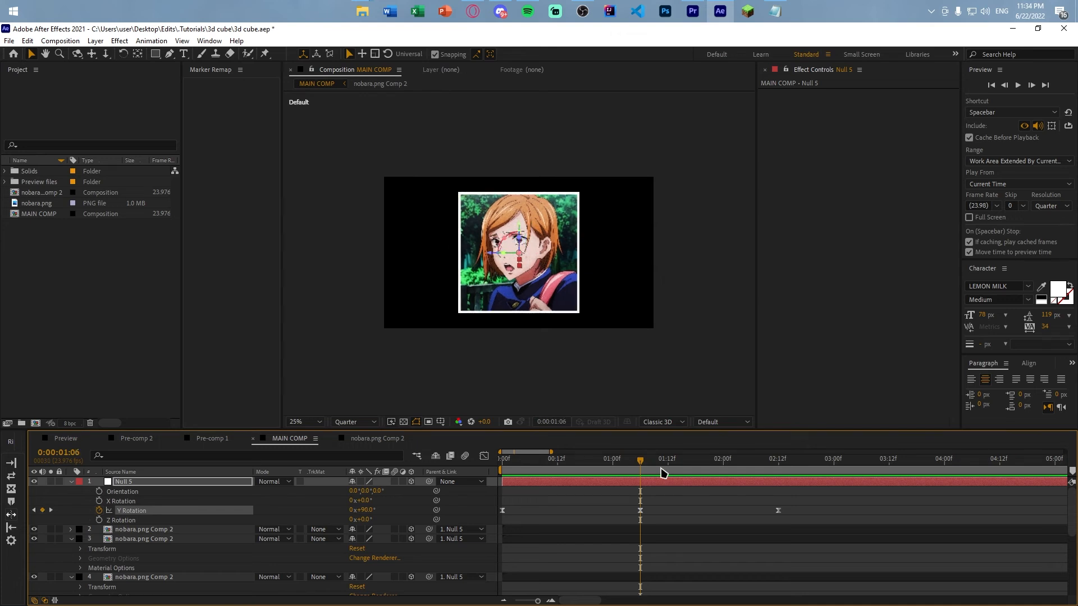
pyautogui.moveTo(662, 473); pyautogui.dragTo(667, 474)
pyautogui.click(99, 501)
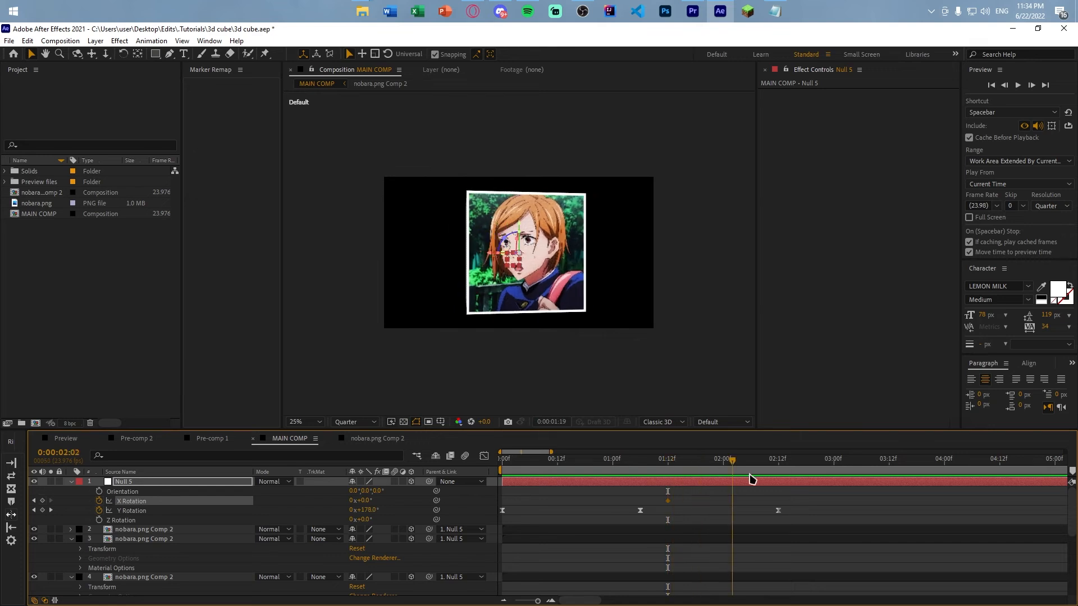
# Add an X Rotation keyframe of 90° to the null object at 0:00:02:16
pyautogui.moveTo(668, 473); pyautogui.dragTo(779, 477)
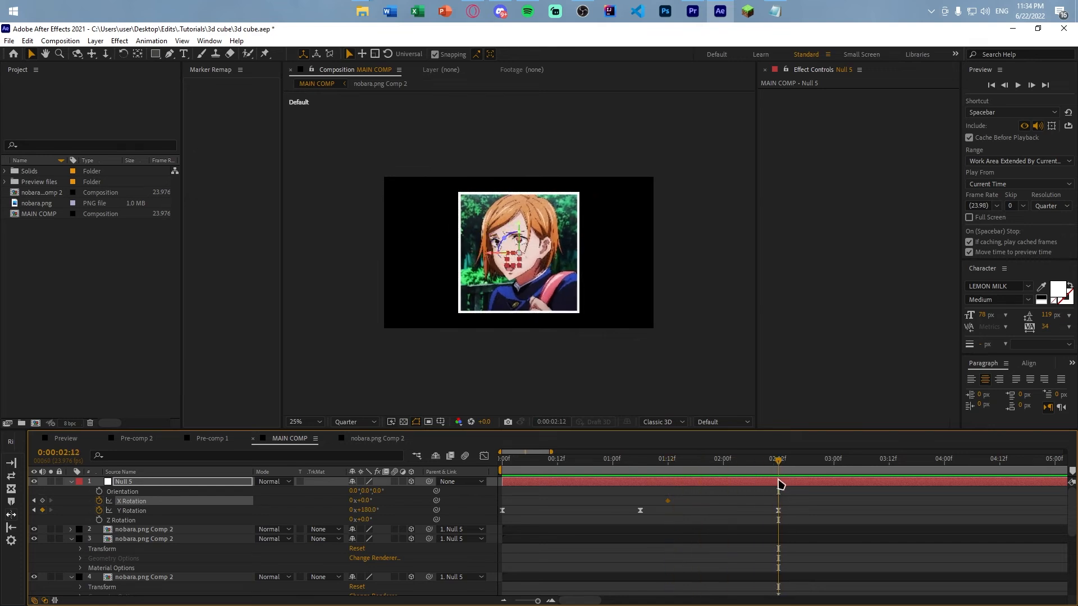
pyautogui.press('pagedown')
pyautogui.press('pagedown')
pyautogui.press('pagedown')
pyautogui.press('pagedown')
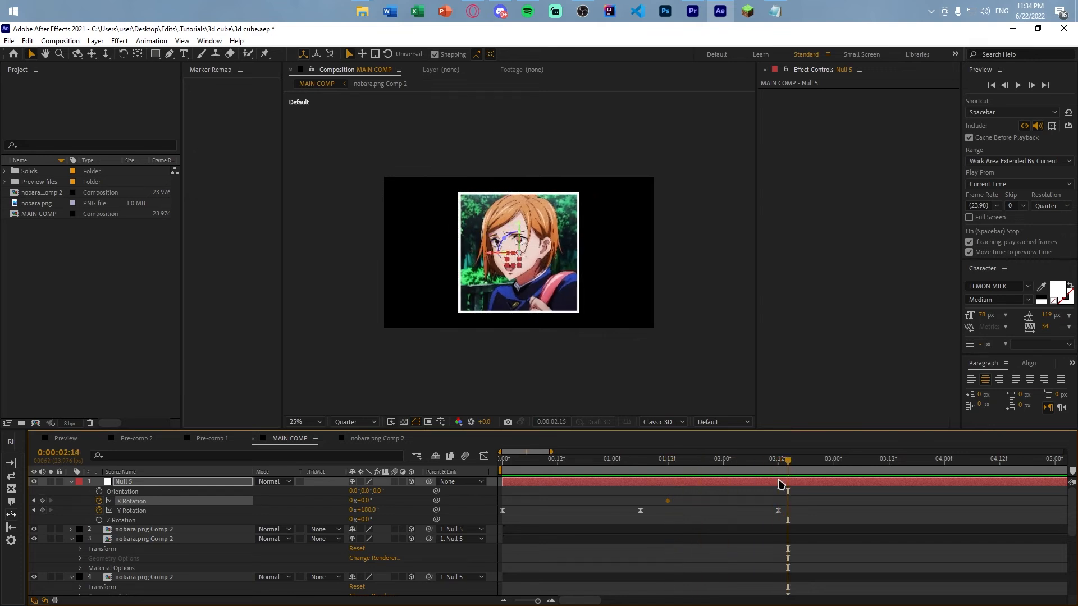
pyautogui.click(365, 500)
pyautogui.write('90')
pyautogui.press('Return')
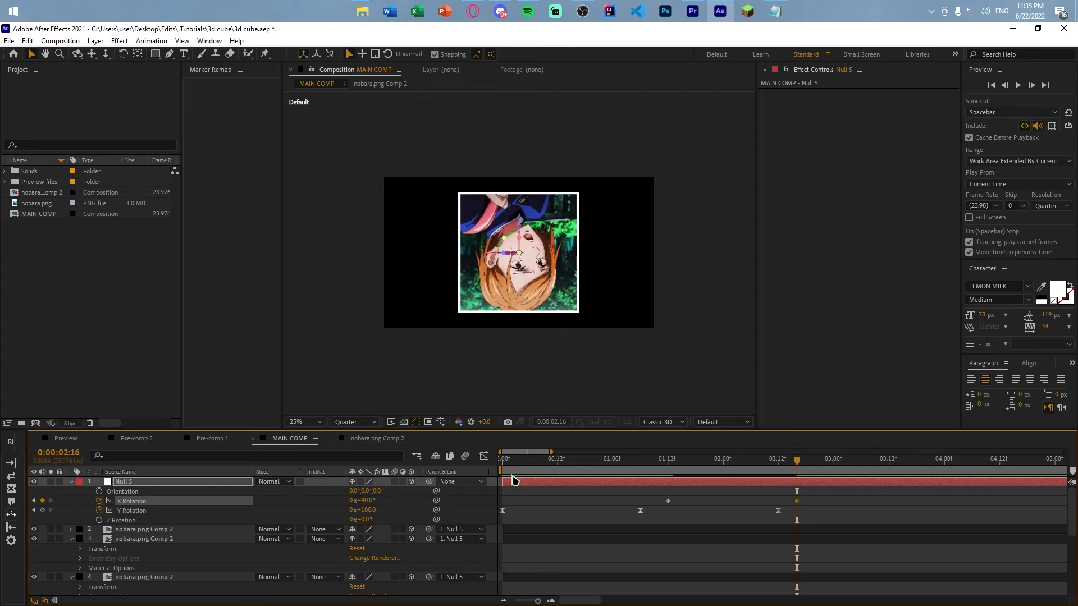
# Easy-ease both X Rotation keyframes, then extend the first value-curve handle to 0:00:02:00 and the last one back to 0:00:01:12
pyautogui.moveTo(652, 486); pyautogui.dragTo(811, 509)
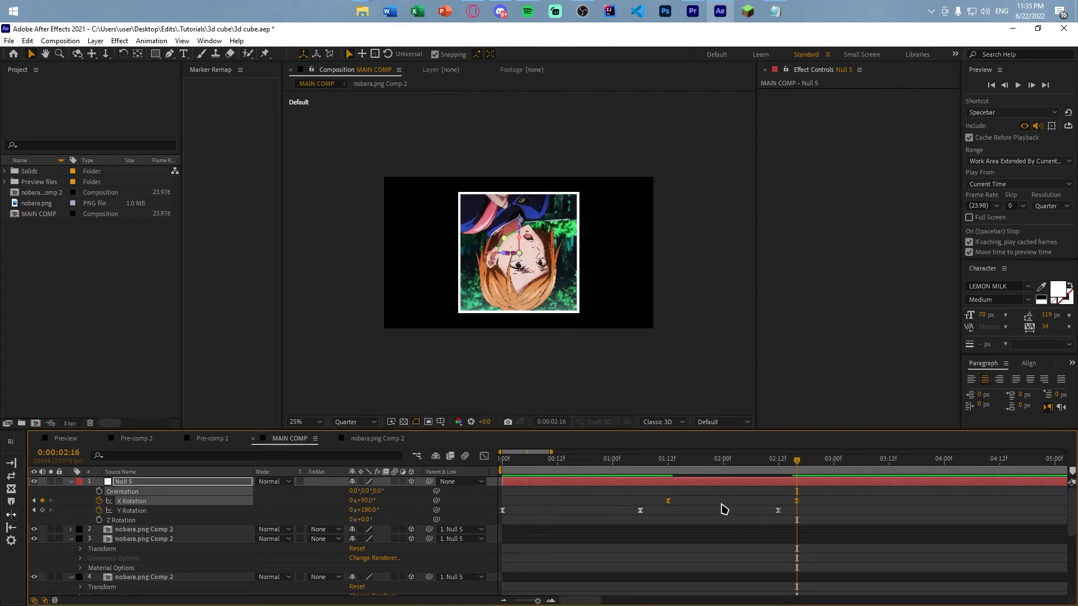
pyautogui.click(671, 507)
pyautogui.click(668, 500)
pyautogui.click(484, 456)
pyautogui.moveTo(711, 571); pyautogui.dragTo(723, 572)
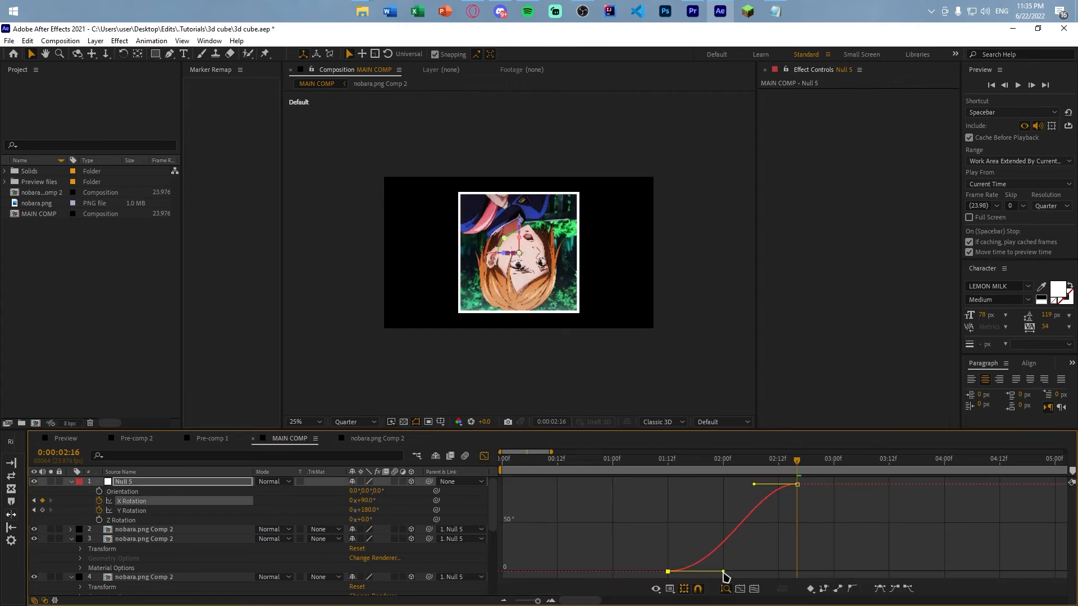
pyautogui.moveTo(754, 484); pyautogui.dragTo(669, 484)
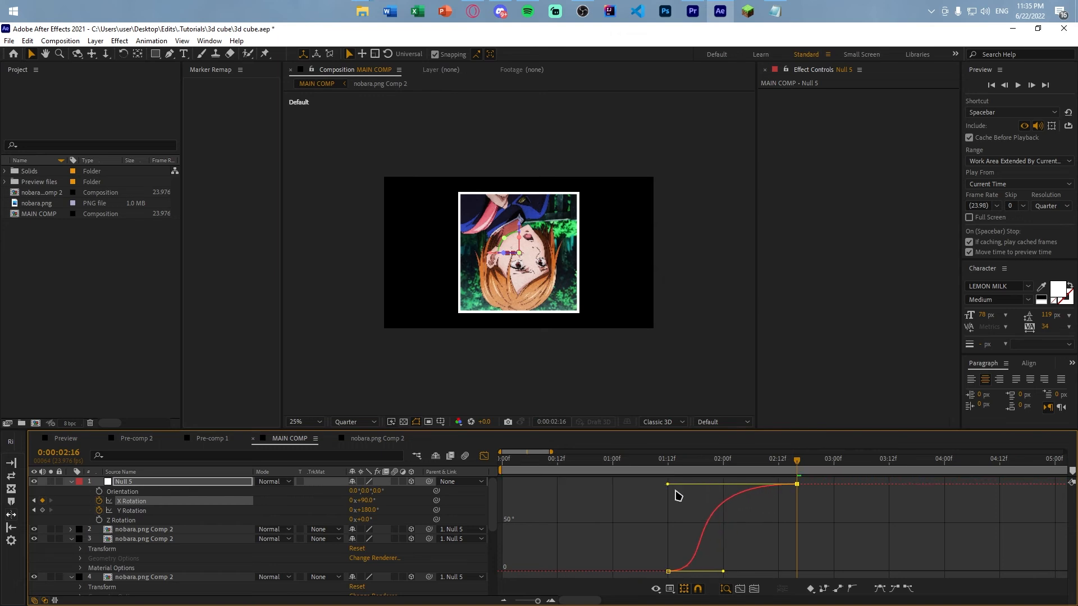
# Leave the graph view, preview the combined X and Y rotation from the first frame, and move the current time to 0:00:02:12
pyautogui.press('Home')
pyautogui.click(485, 456)
pyautogui.press('space')
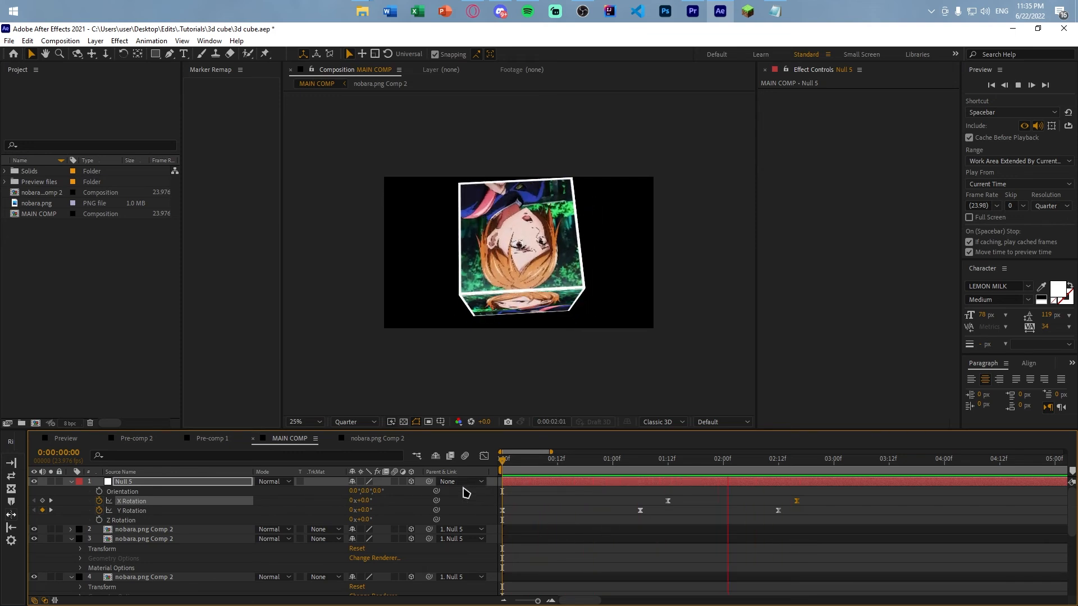
pyautogui.press('space')
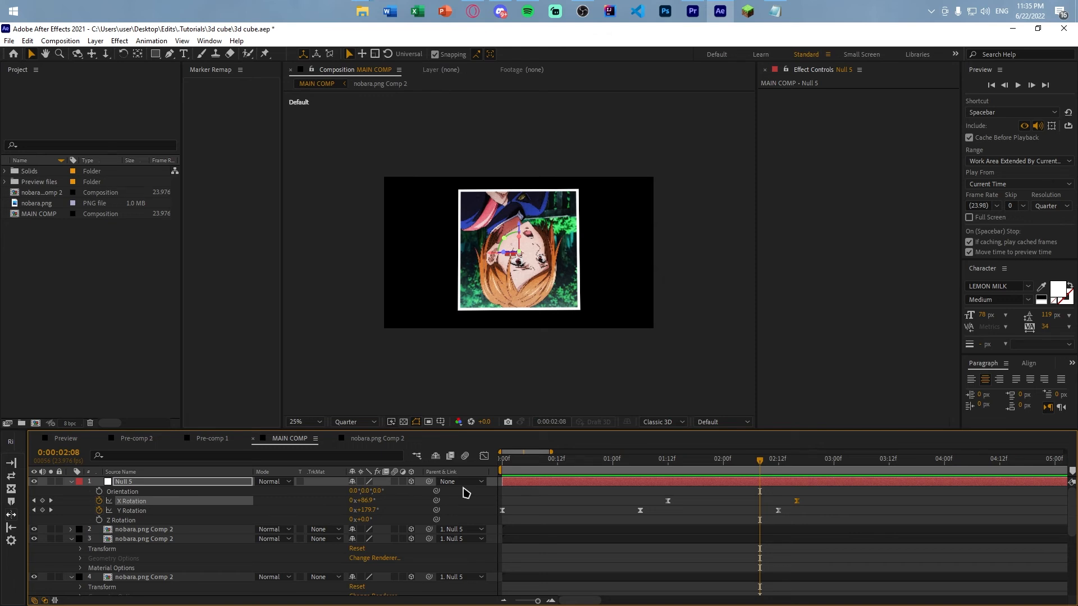
pyautogui.moveTo(759, 500); pyautogui.dragTo(779, 572)
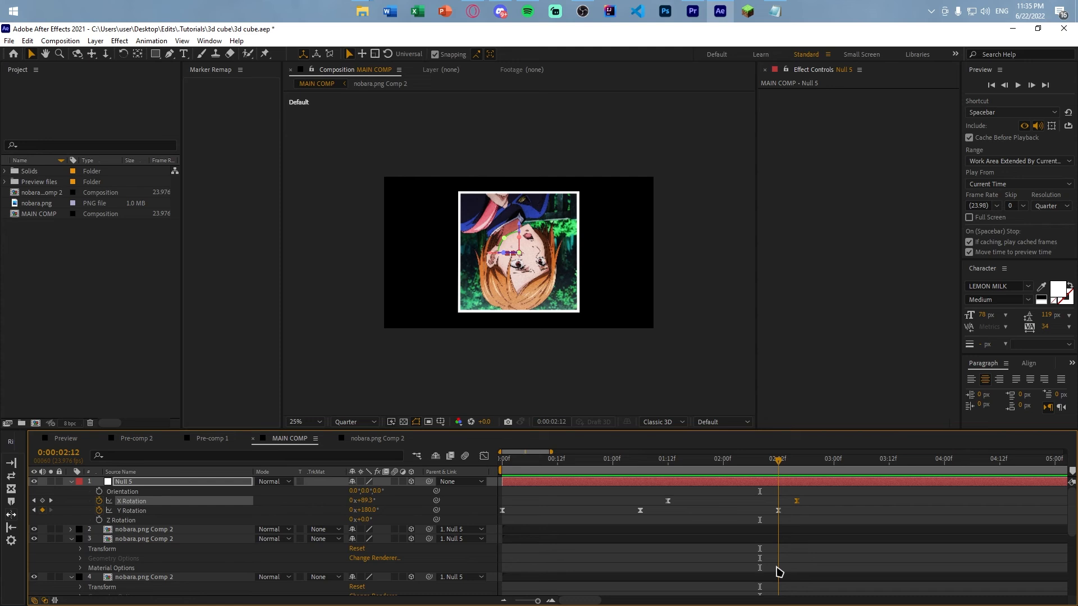